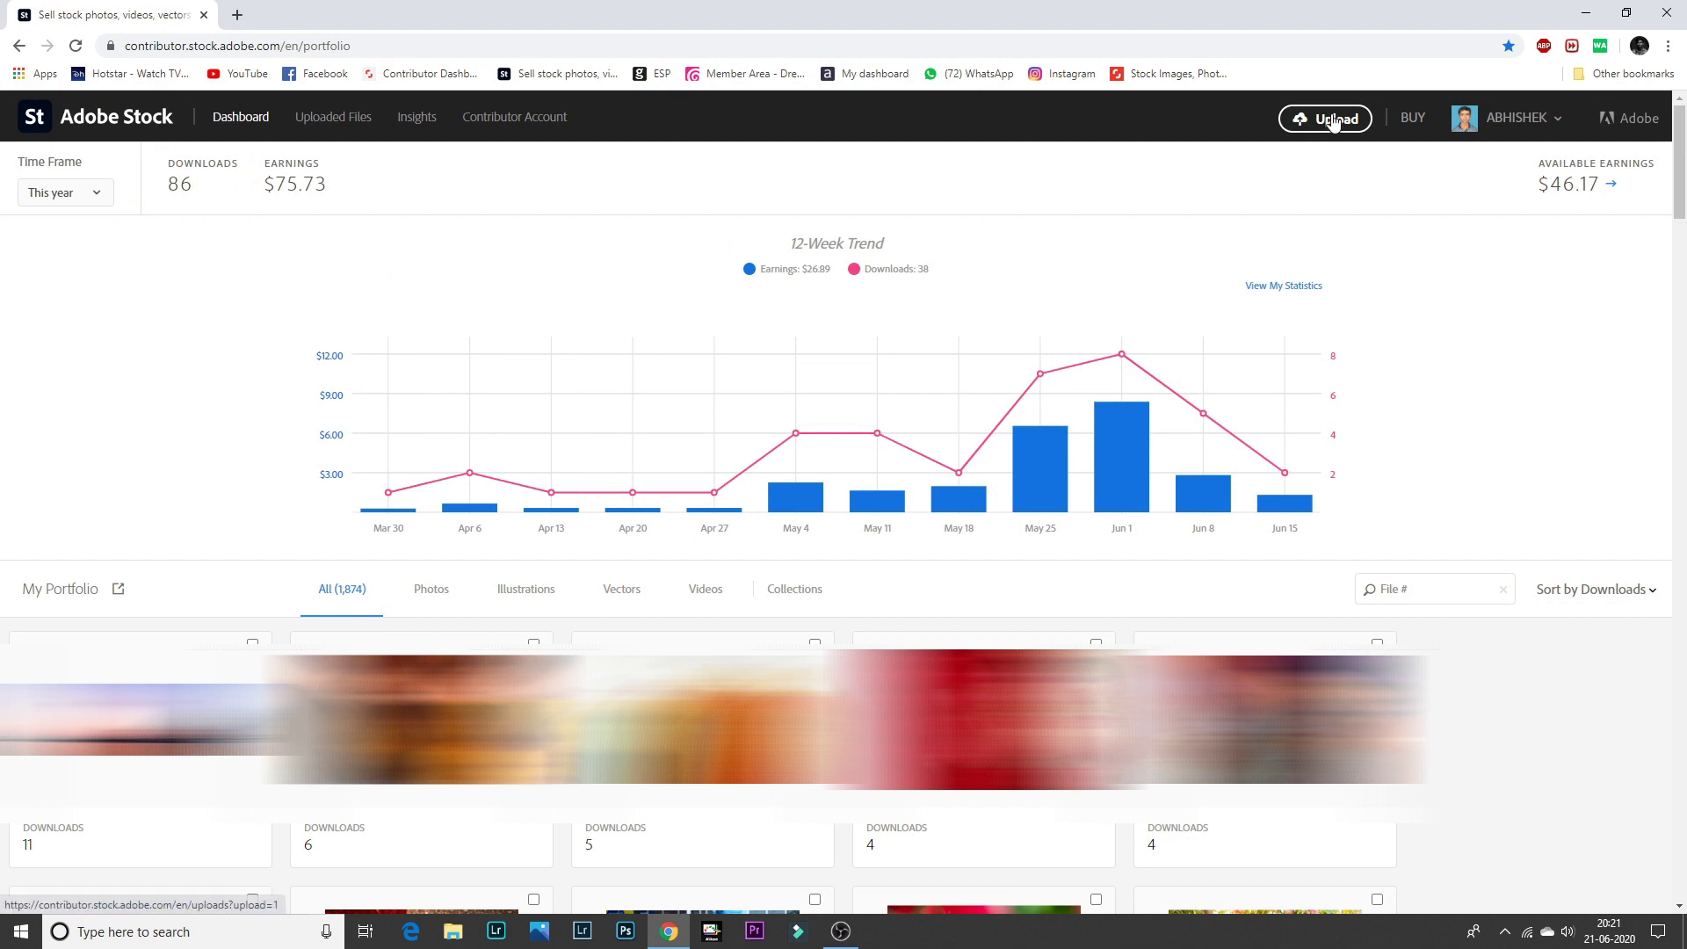
# Step: Go to Uploaded Files and browse the Releases tab's list of previously submitted releases
pyautogui.click(351, 124)
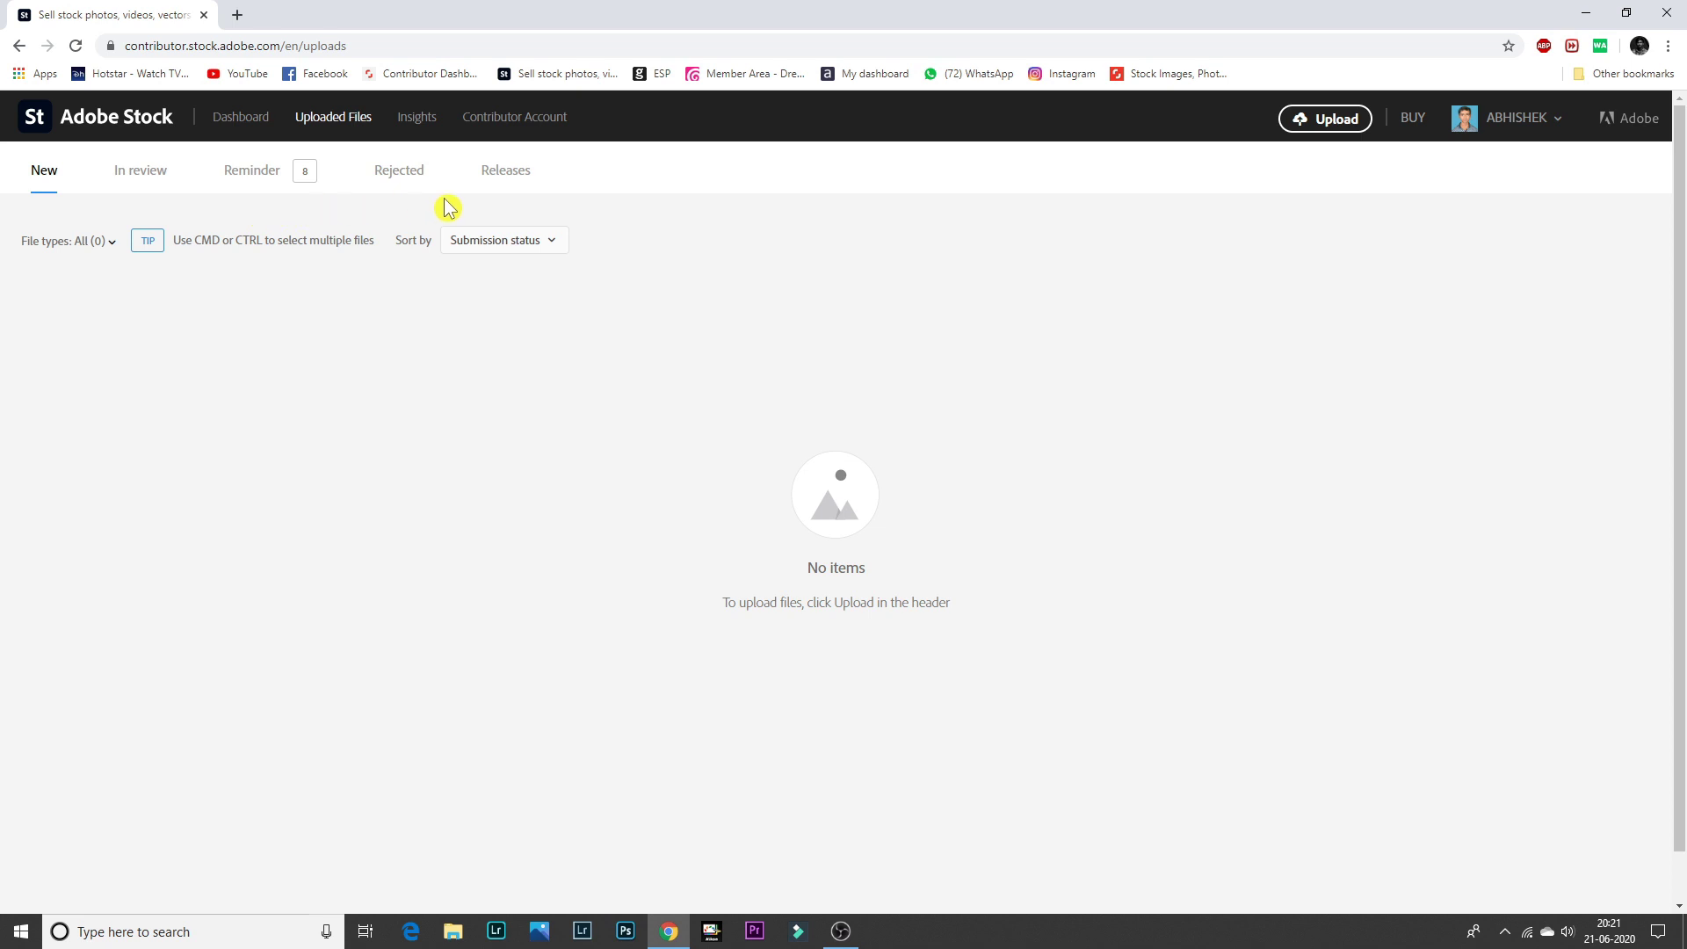
pyautogui.click(520, 179)
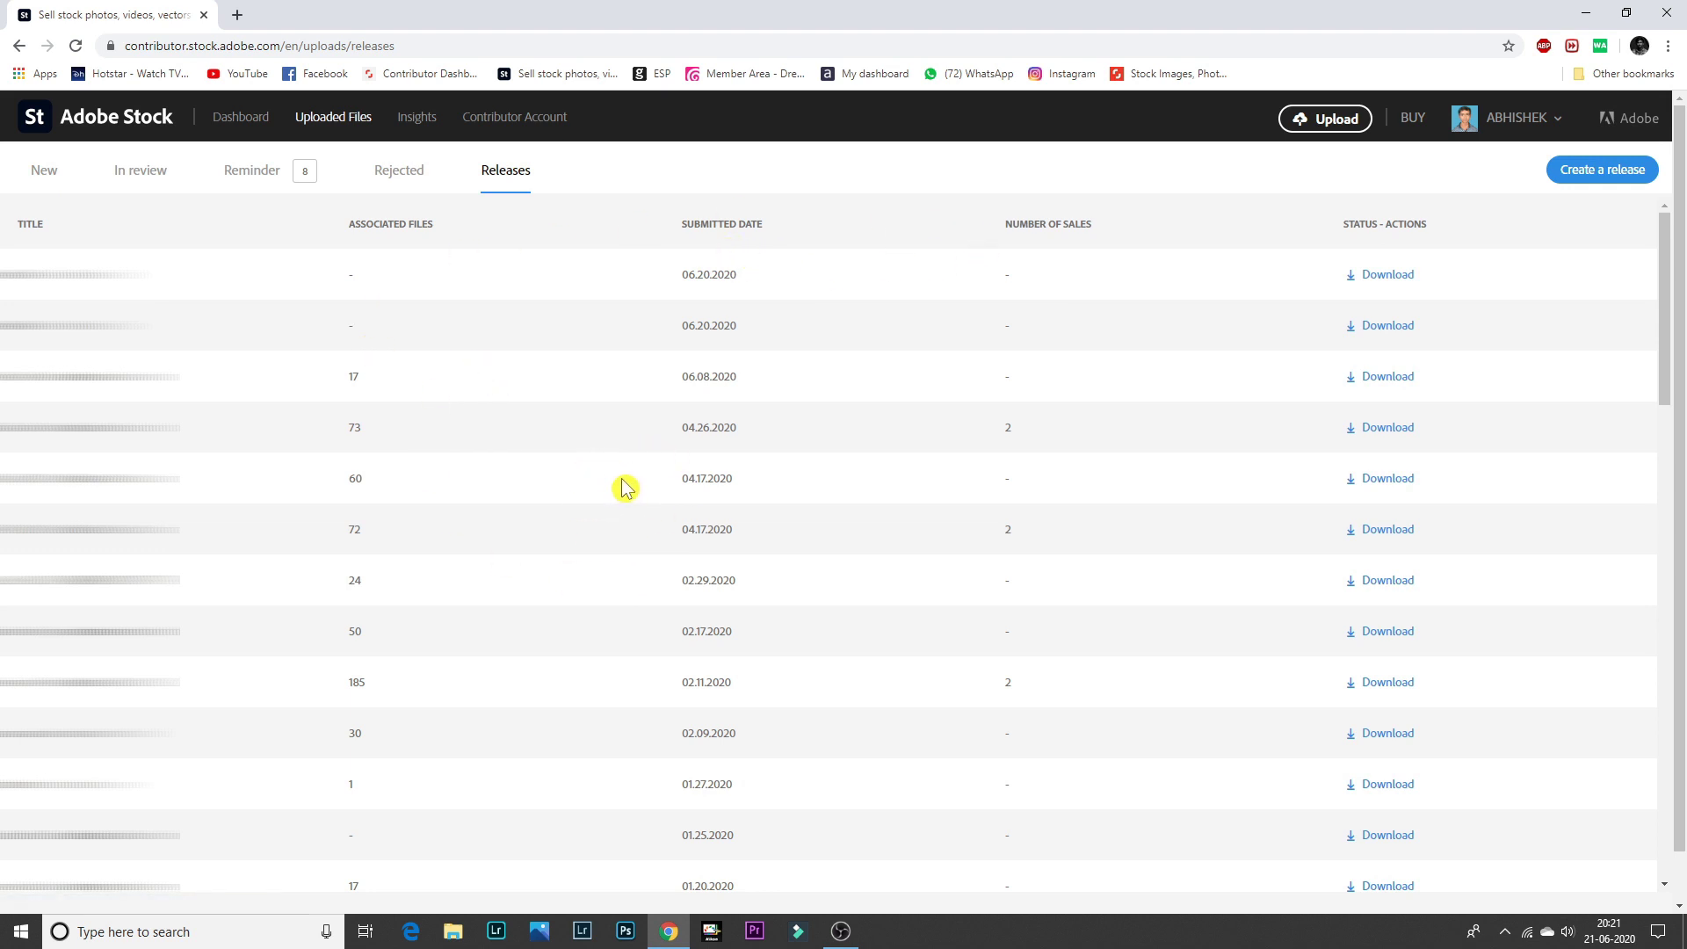
pyautogui.scroll(-1, 624, 486)
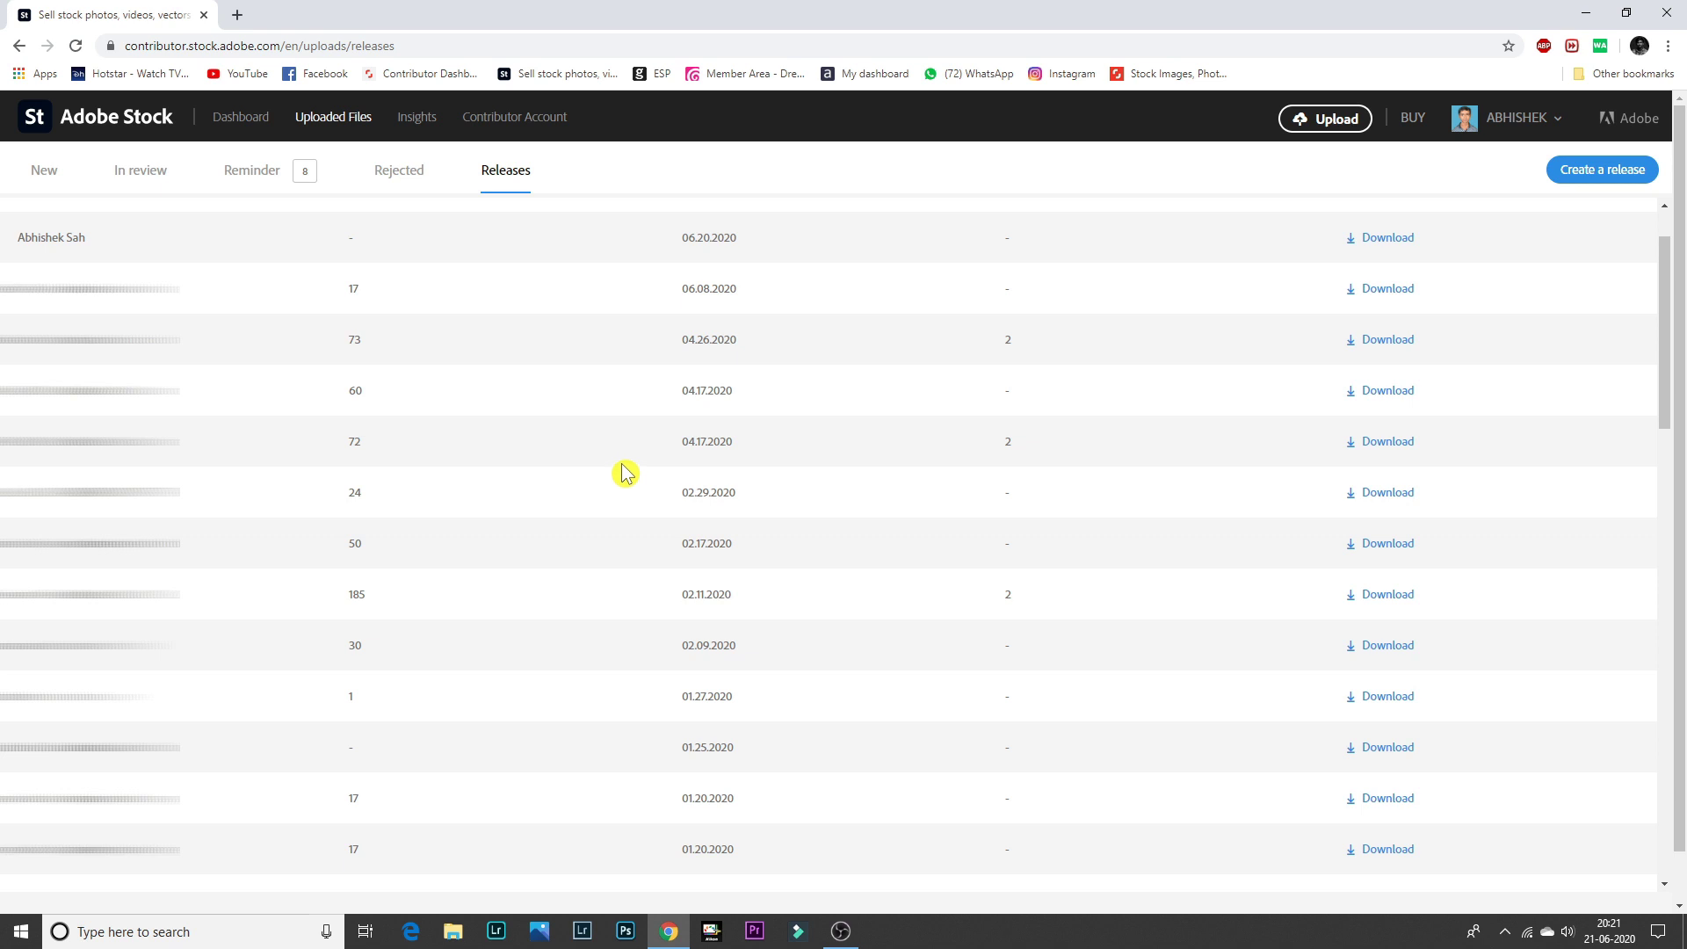
pyautogui.scroll(1, 623, 464)
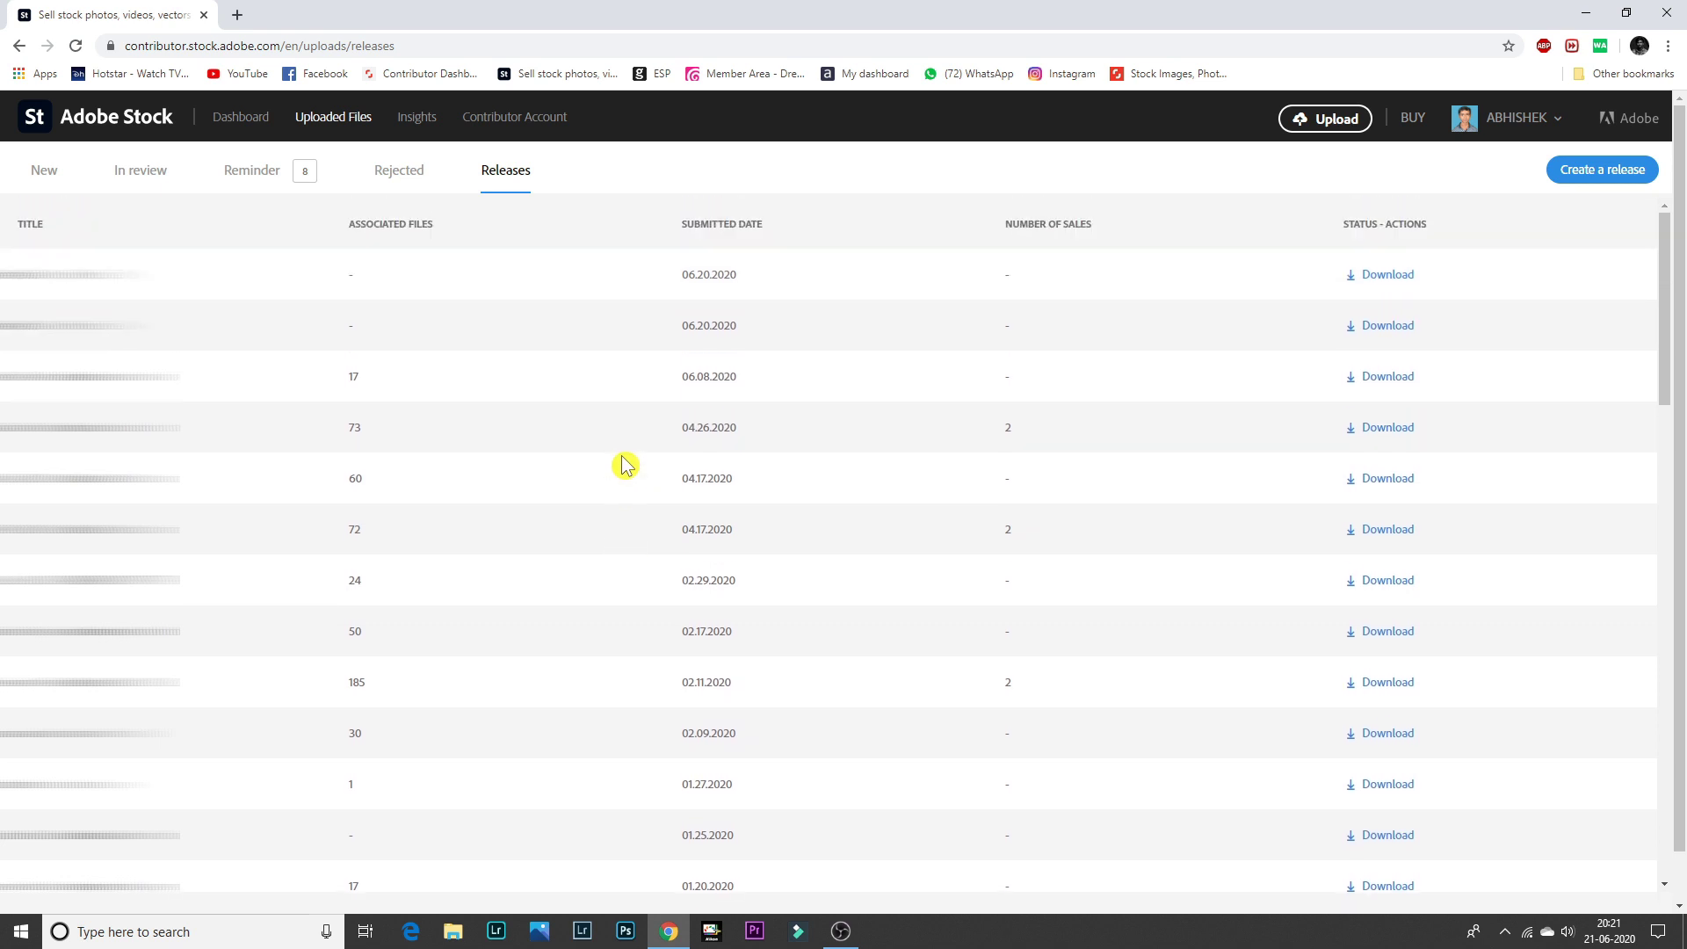
# Step: Create a new release using the Adobe Sign signing option
pyautogui.click(1615, 177)
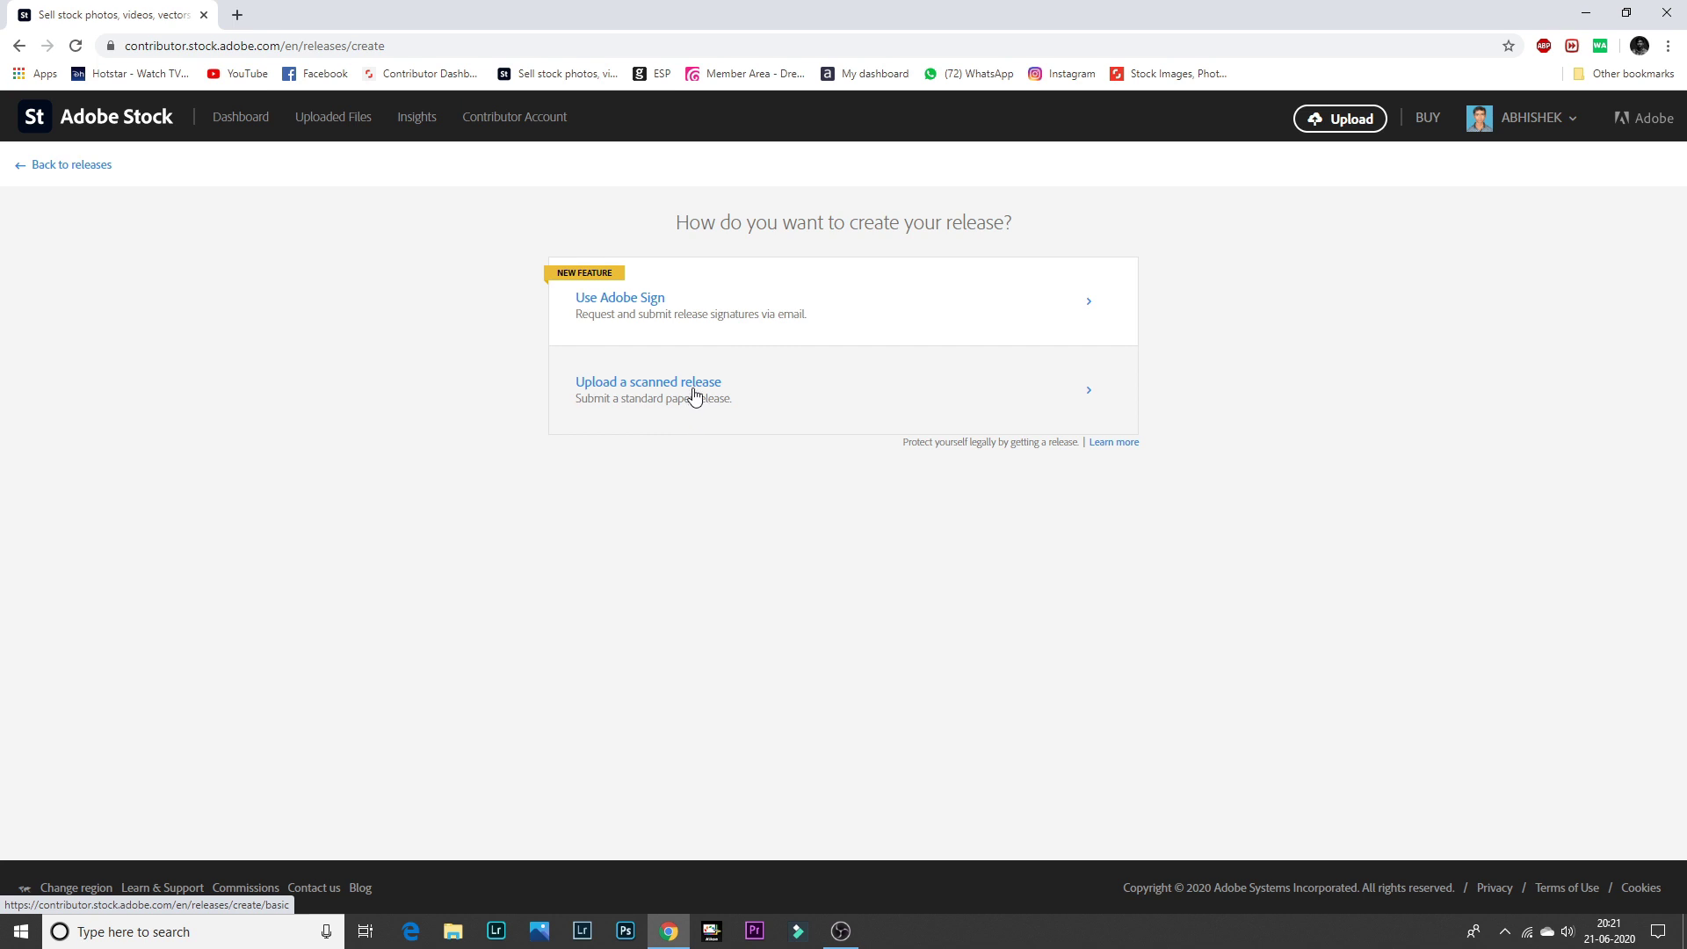
pyautogui.click(661, 306)
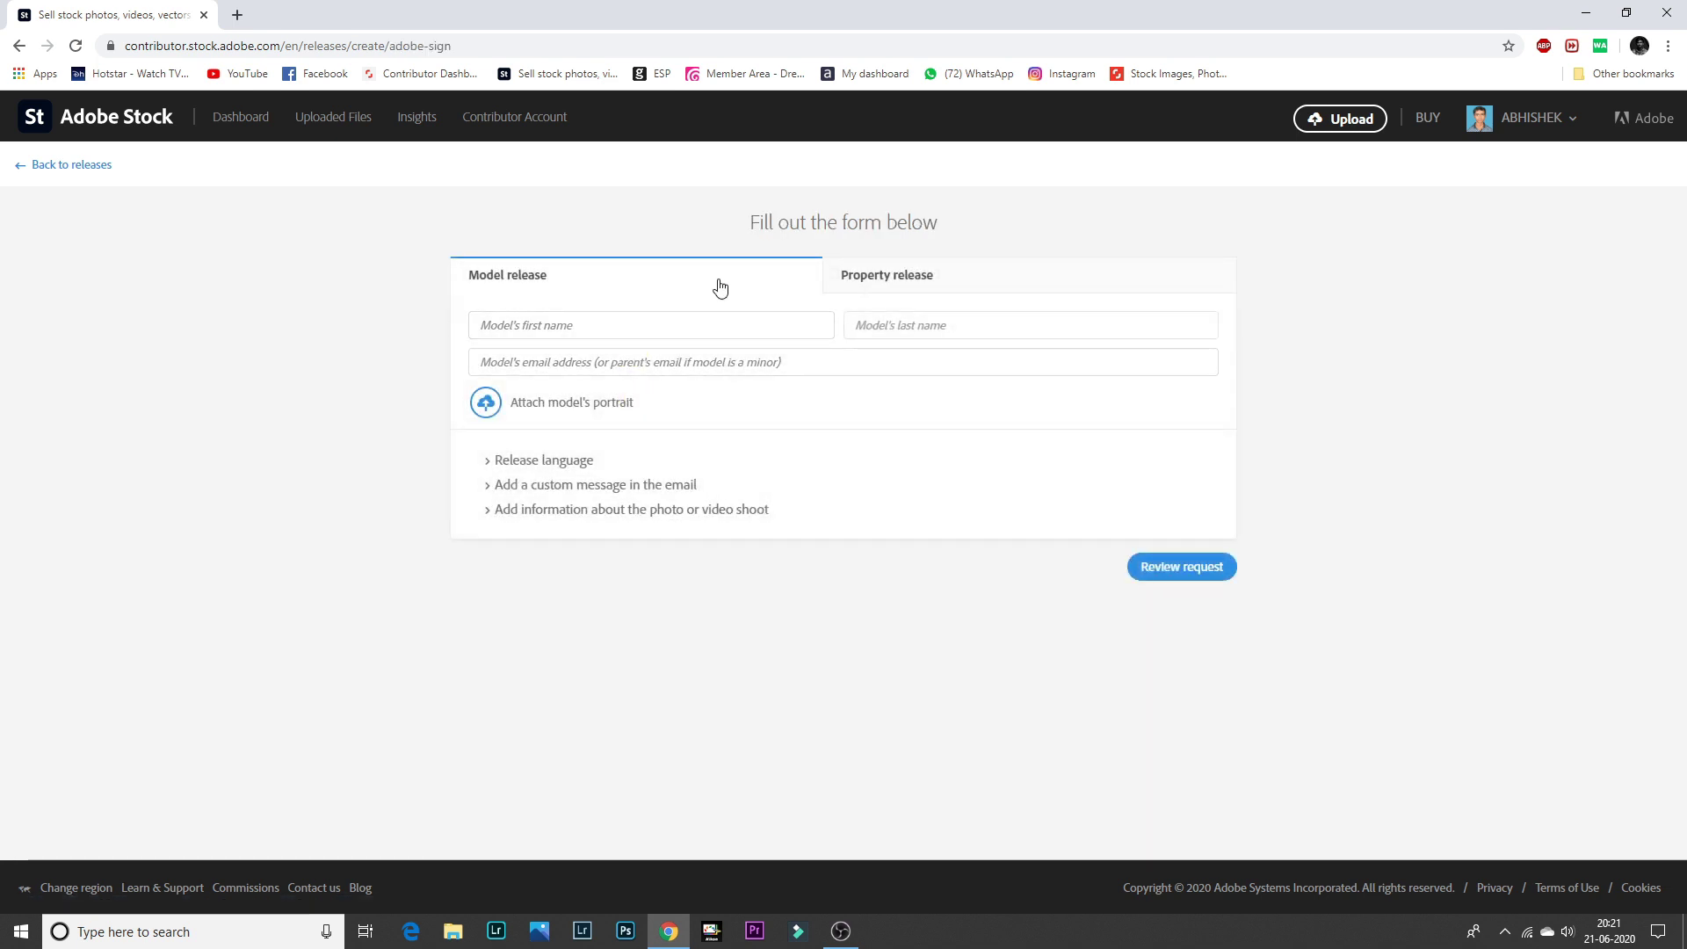
# Step: On the Model release form, enter the model's first name, last name and e-mail address
pyautogui.click(872, 286)
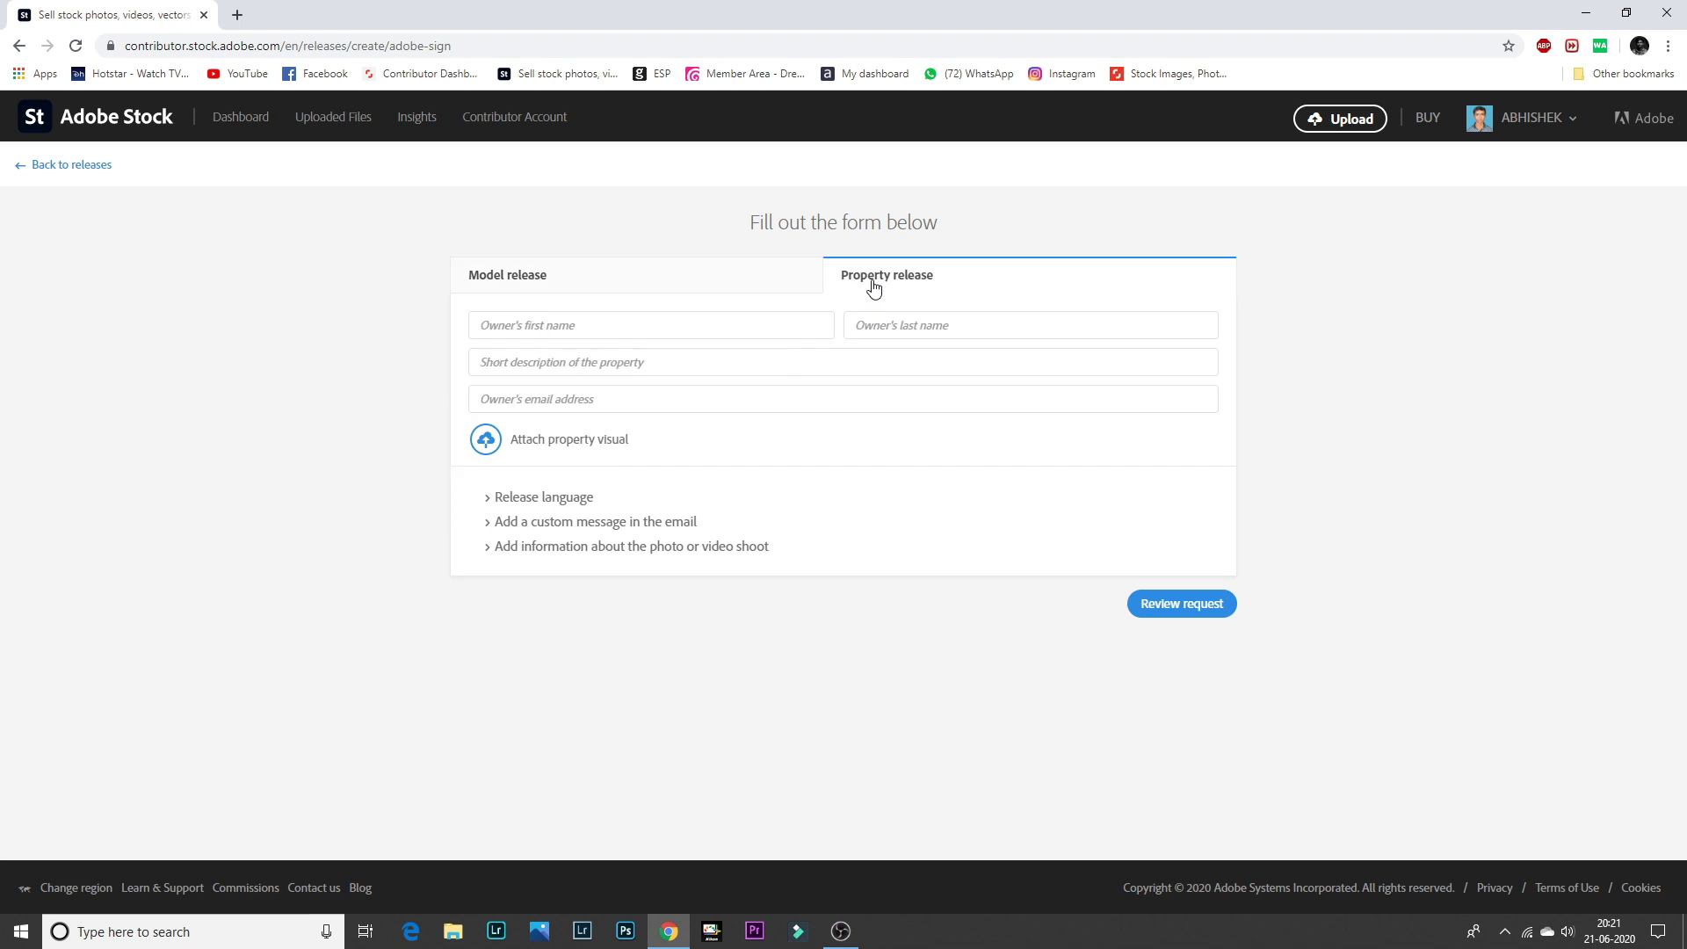
pyautogui.click(752, 283)
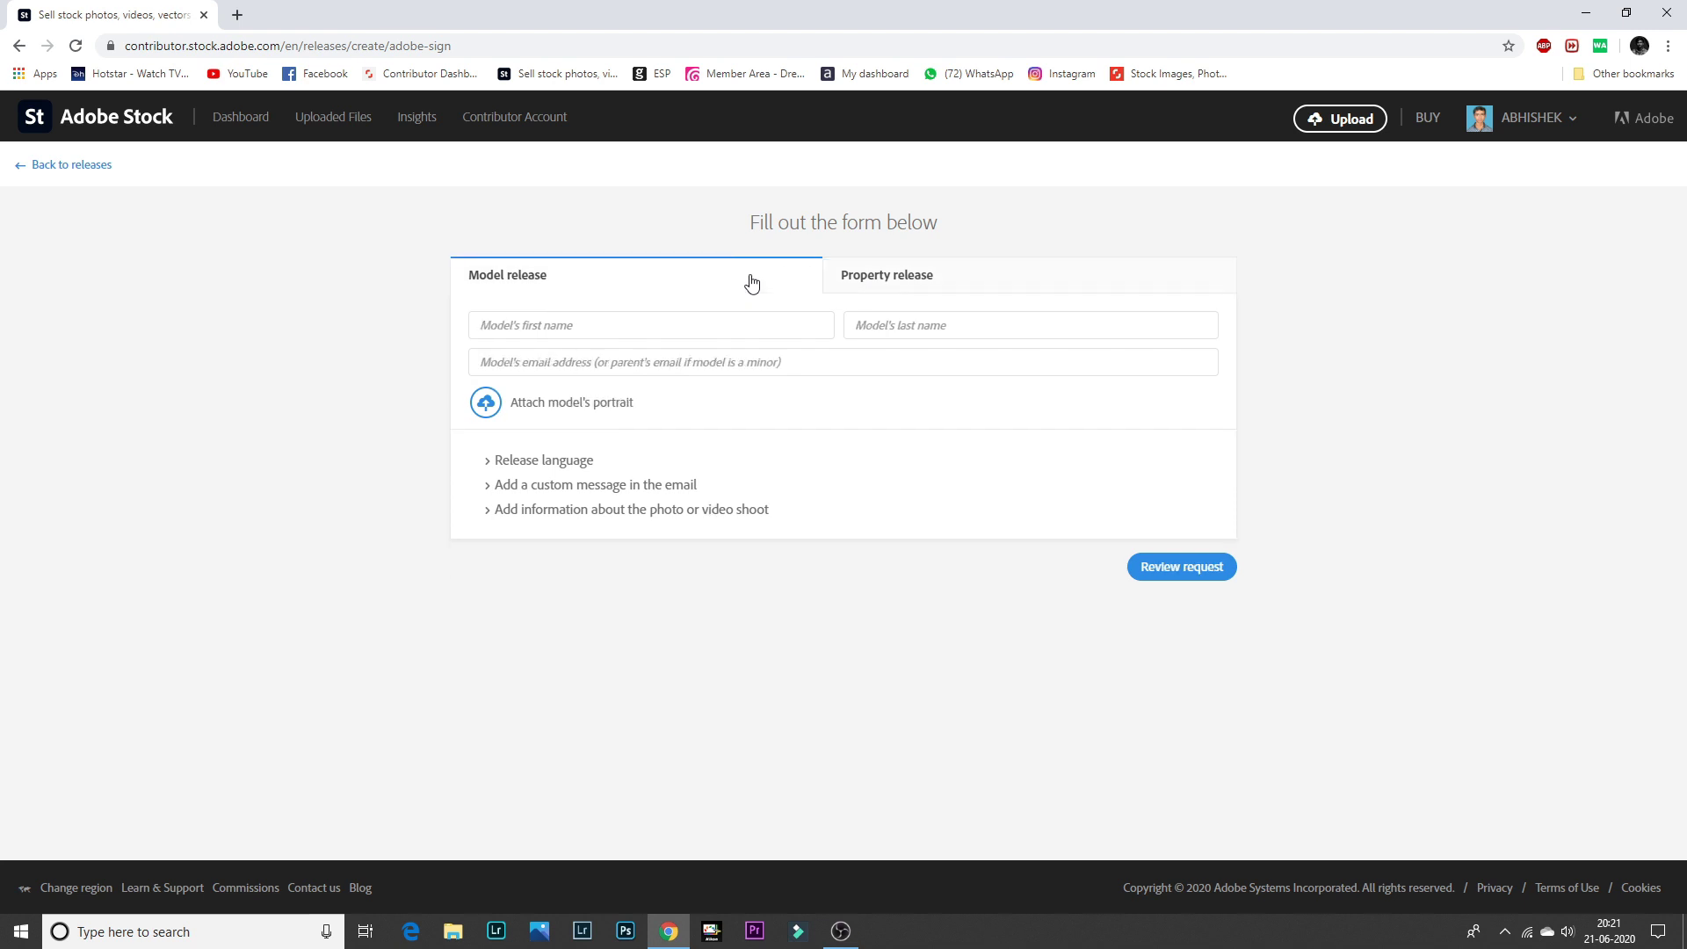
pyautogui.click(713, 327)
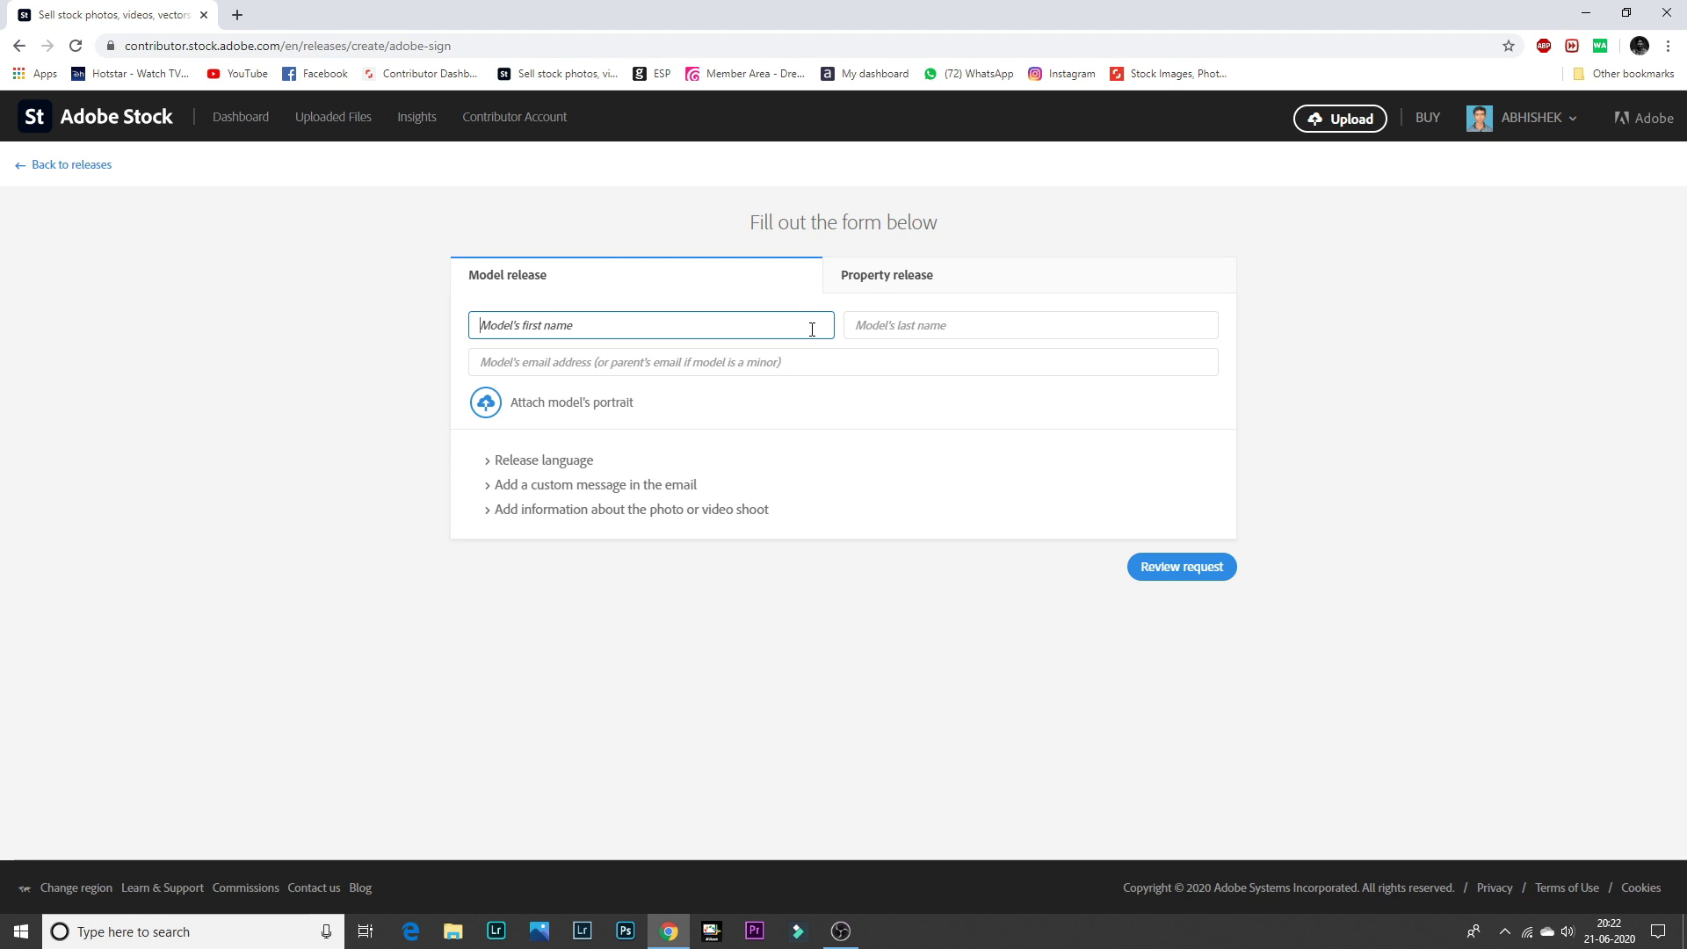
pyautogui.click(986, 331)
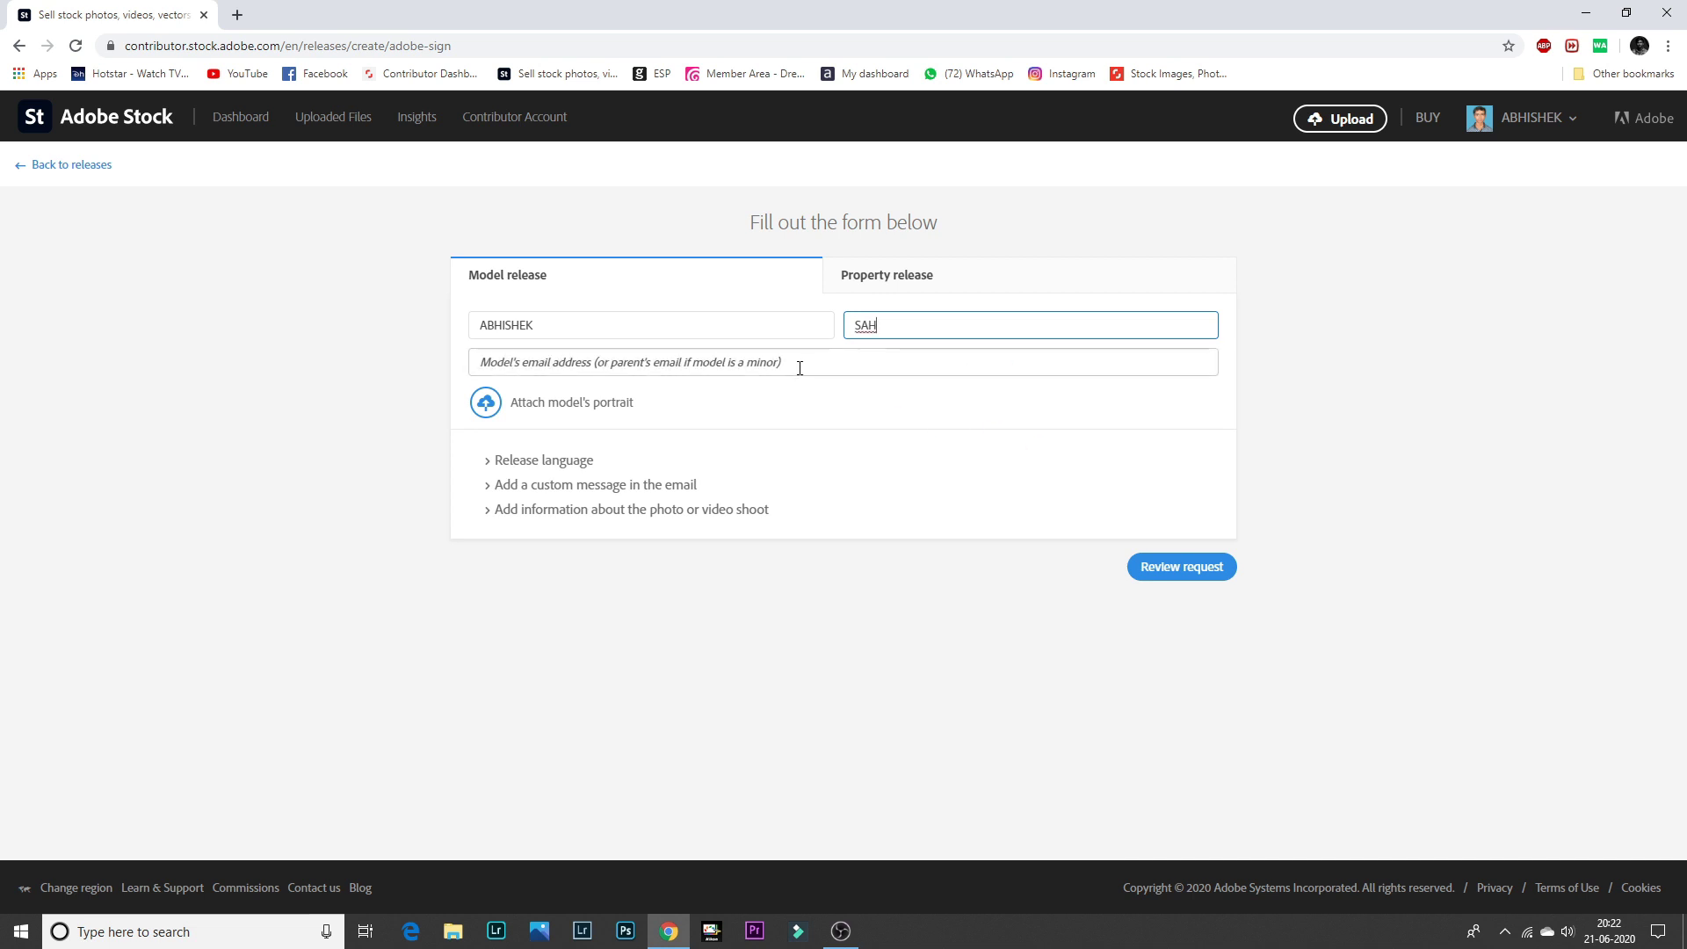
pyautogui.click(800, 367)
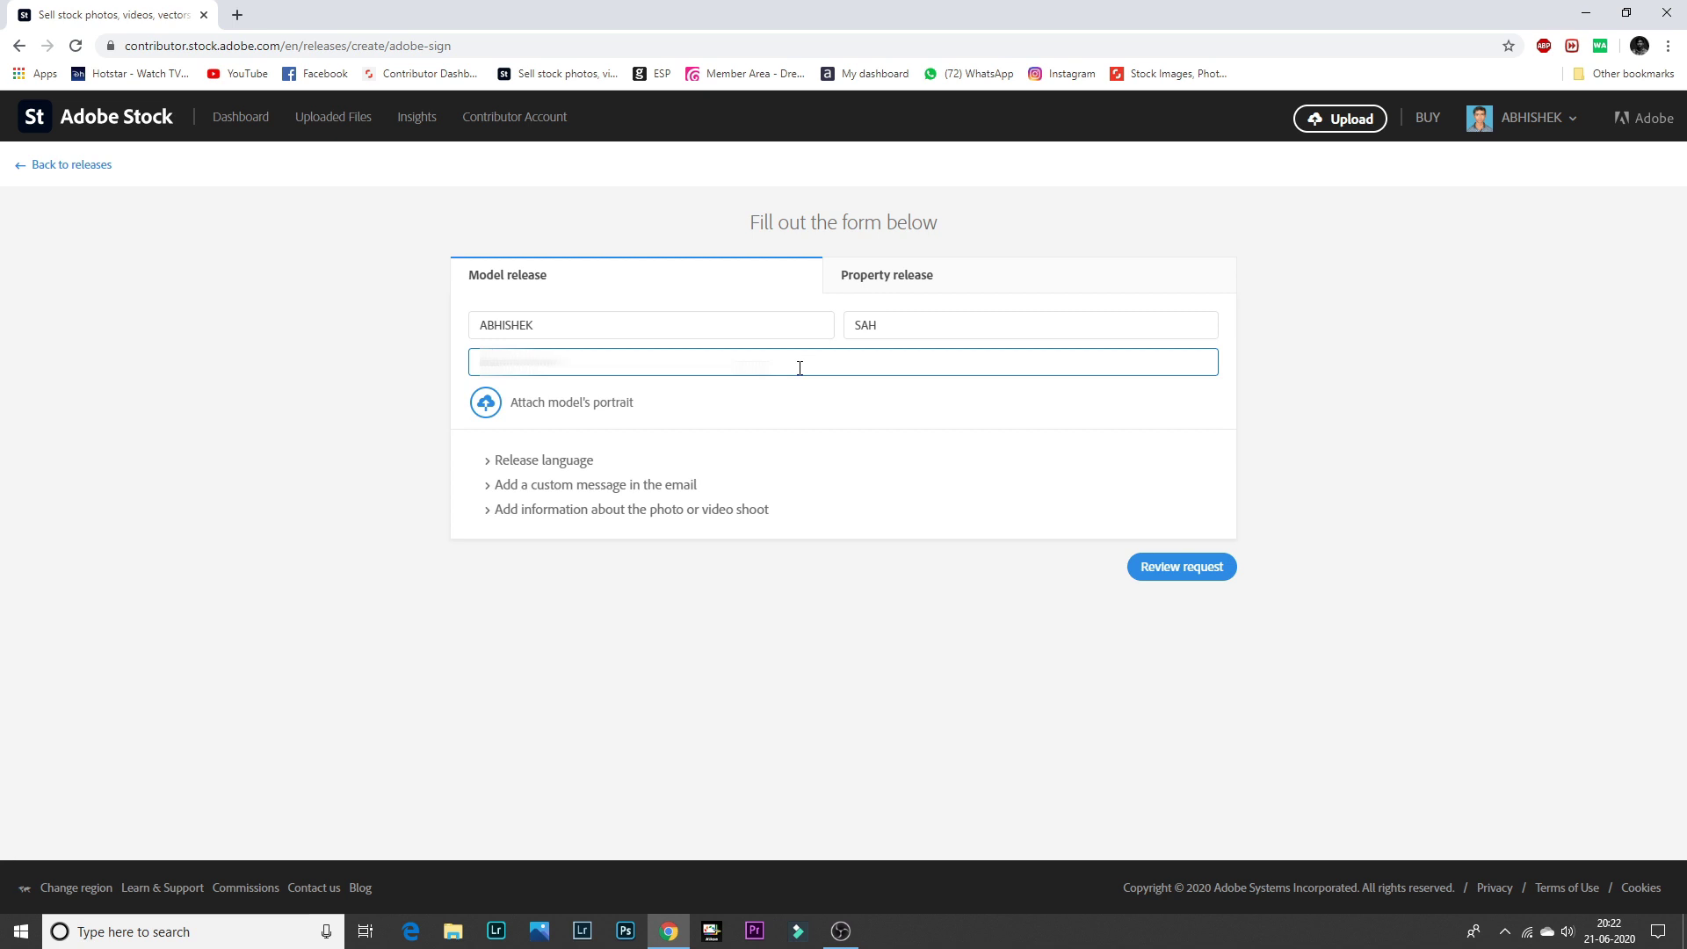
pyautogui.write('mail')
pyautogui.write('m')
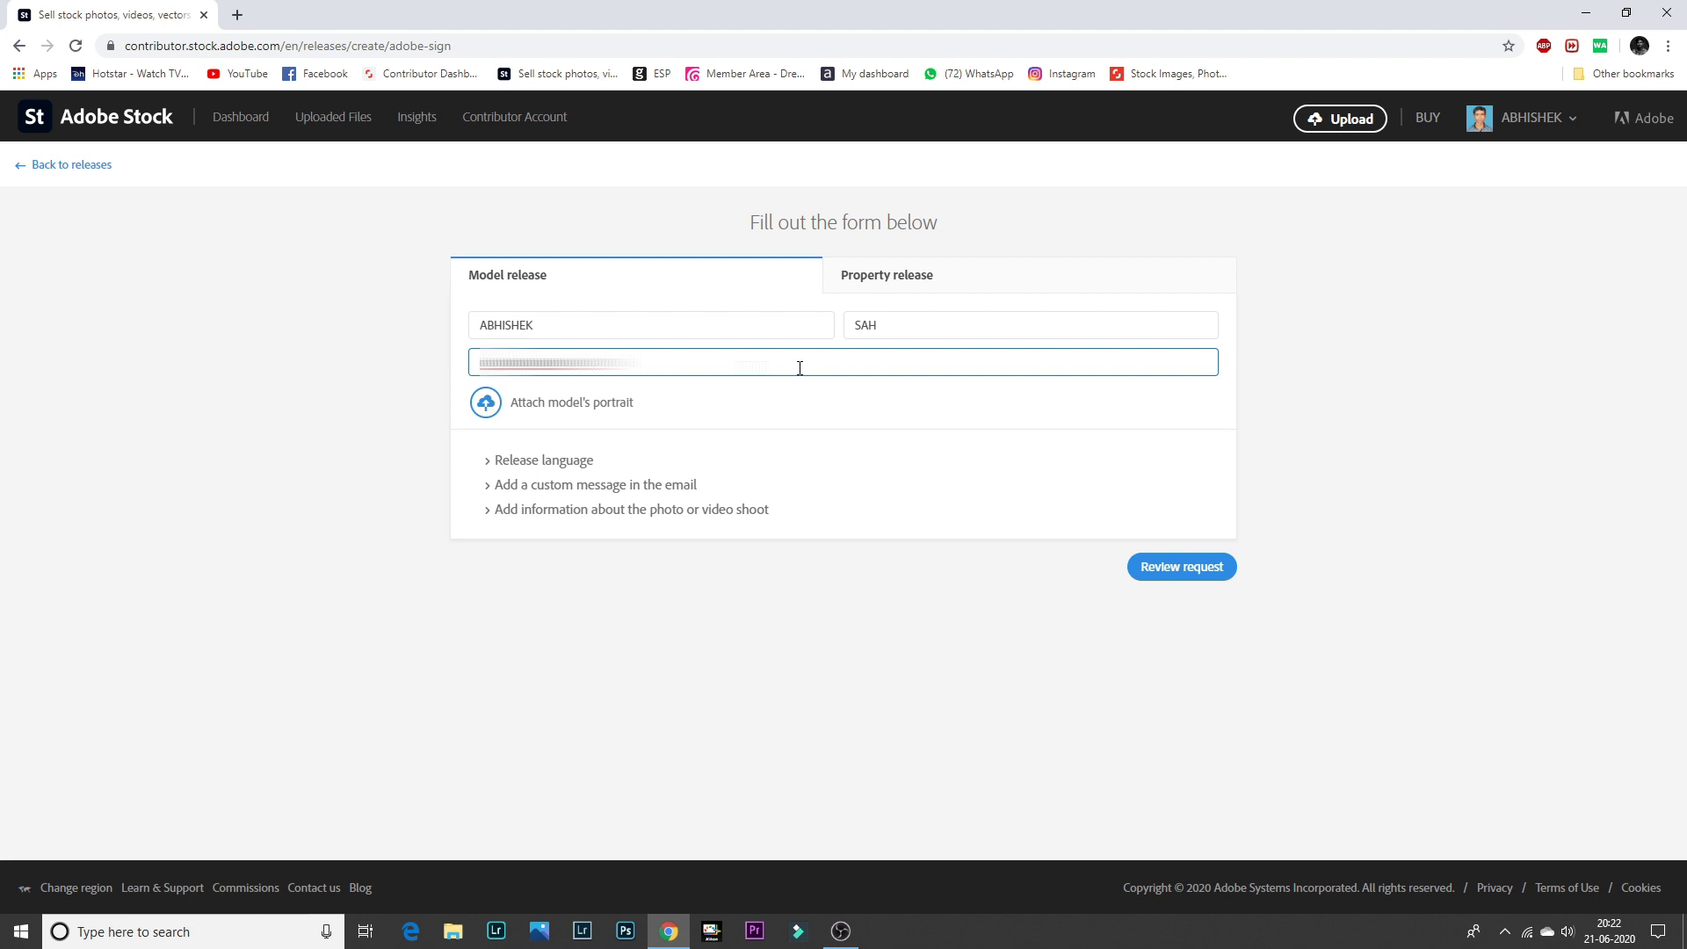
pyautogui.write('gmai')
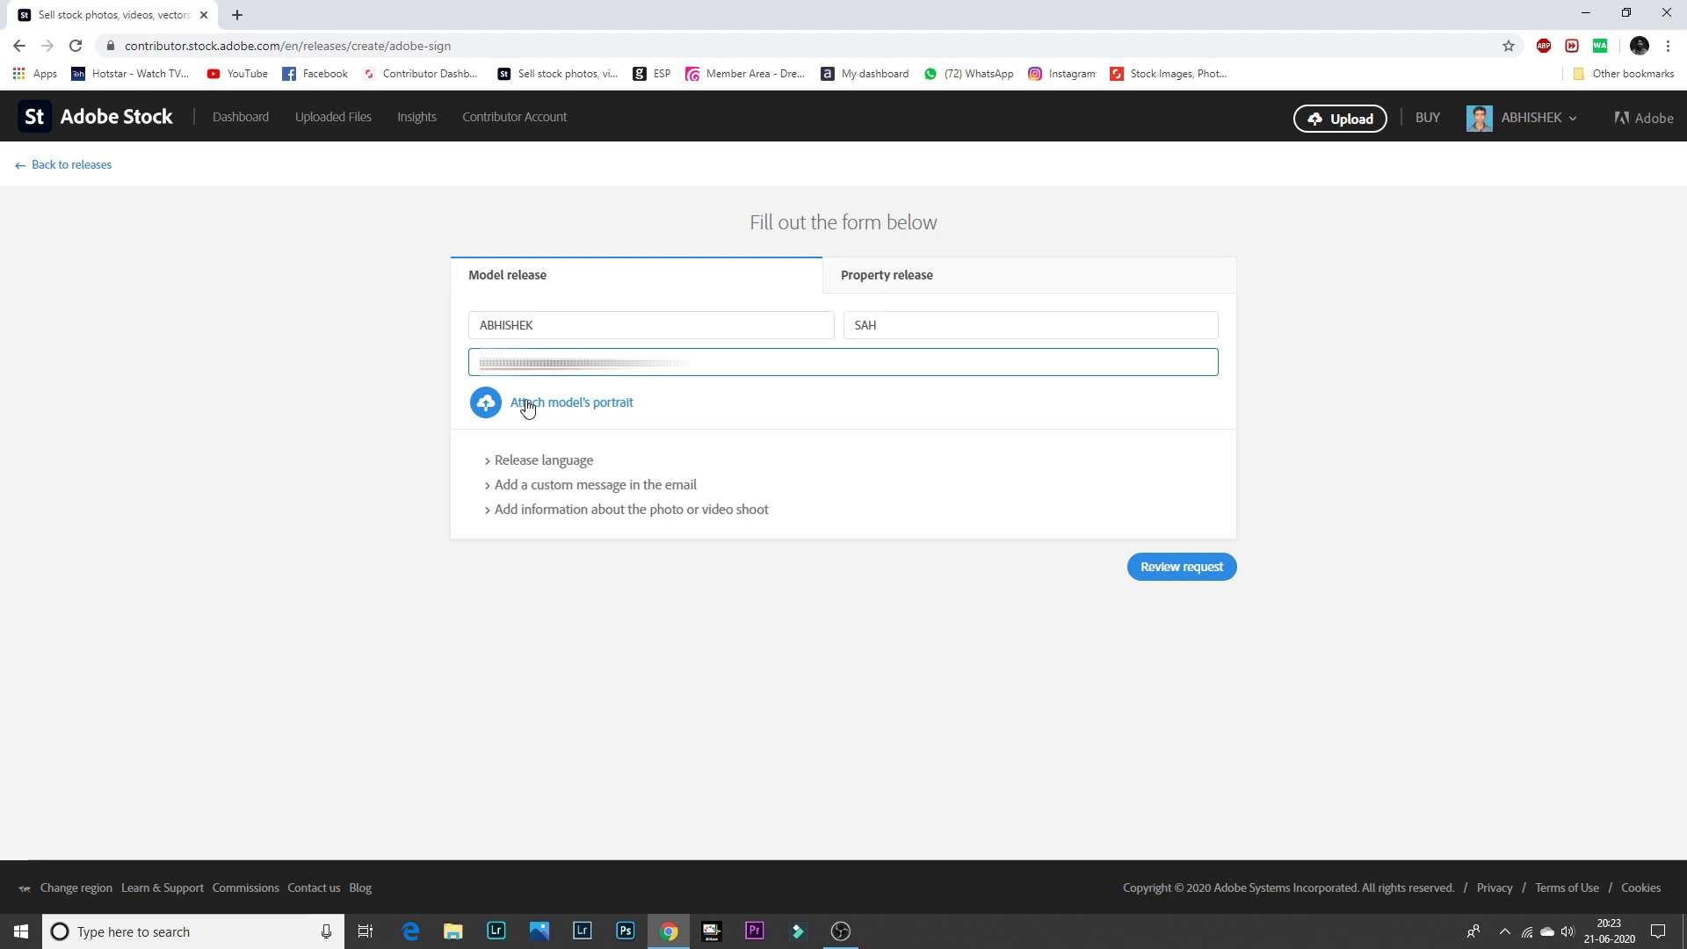
# Step: Attach DSC_2930b.jpg from the Desktop as the model's portrait
pyautogui.click(527, 404)
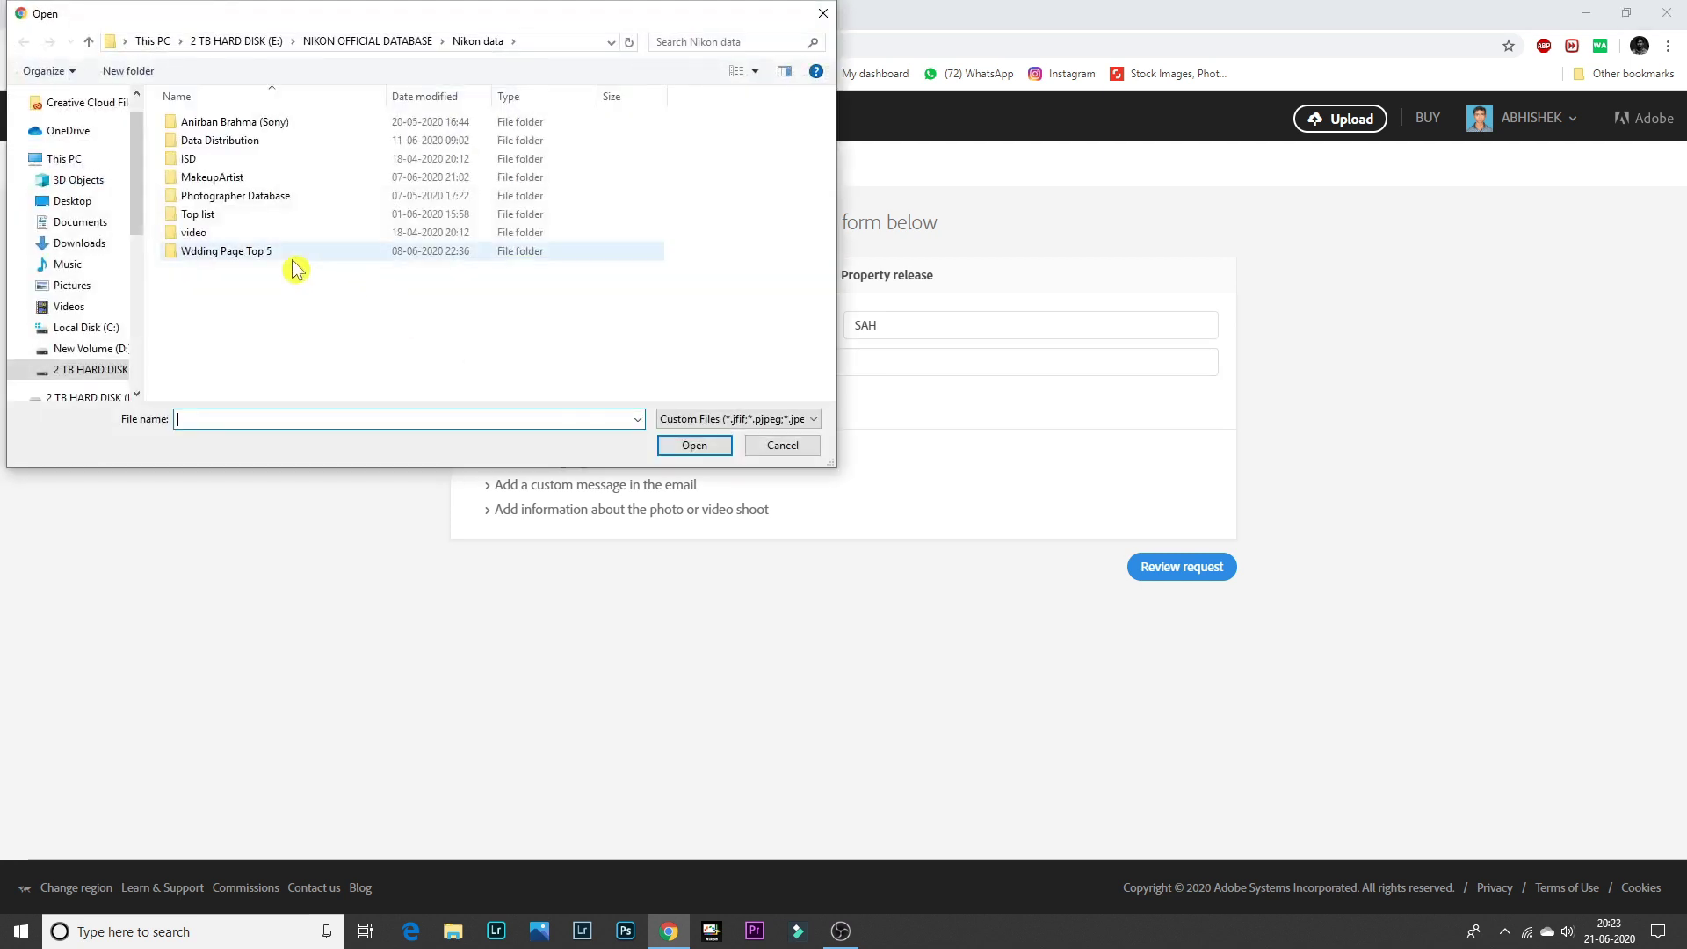
pyautogui.click(64, 158)
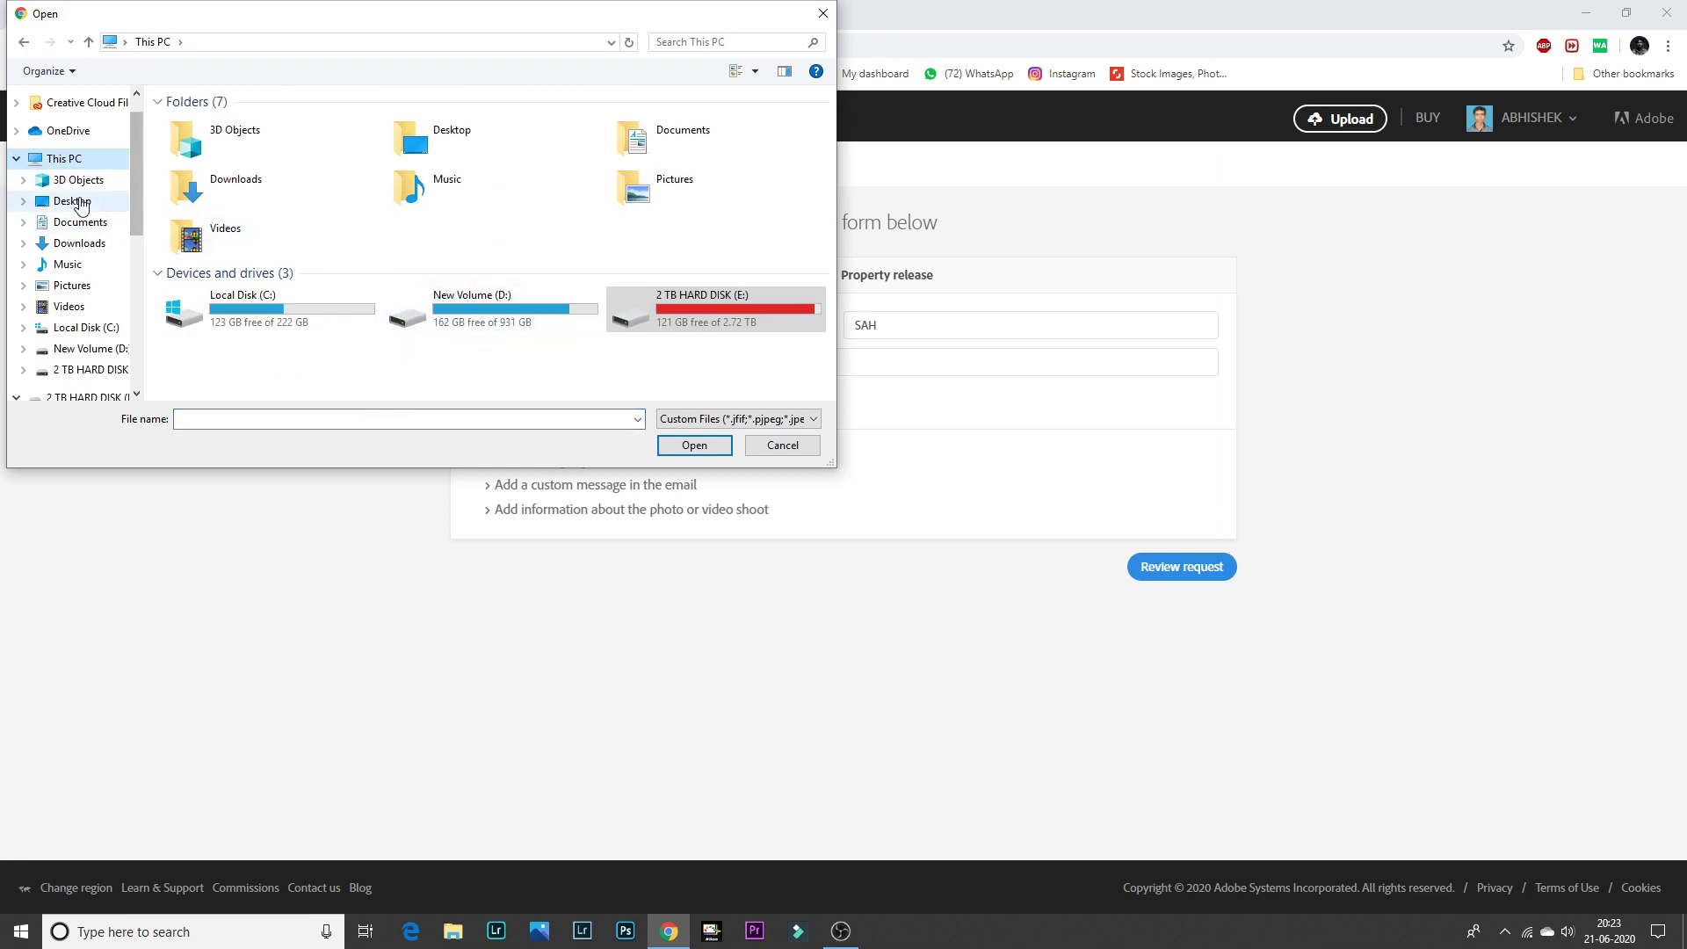
pyautogui.click(70, 201)
pyautogui.click(593, 264)
pyautogui.click(693, 445)
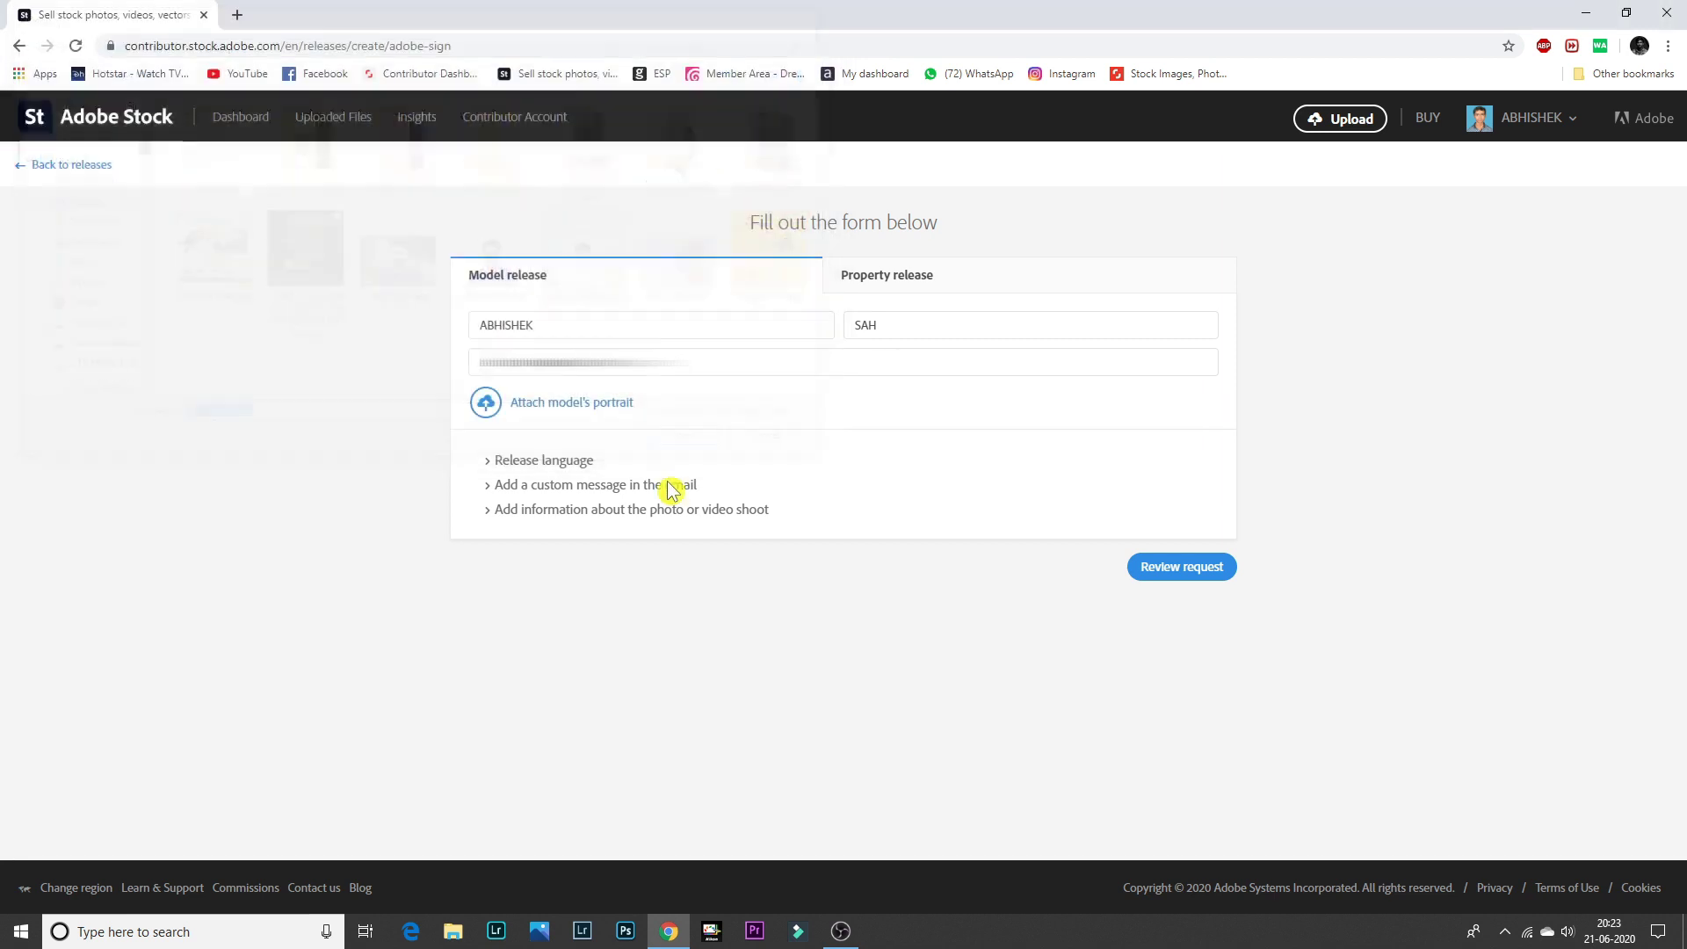
# Step: Set the release language to English and expand the custom message field
pyautogui.click(530, 452)
pyautogui.click(556, 481)
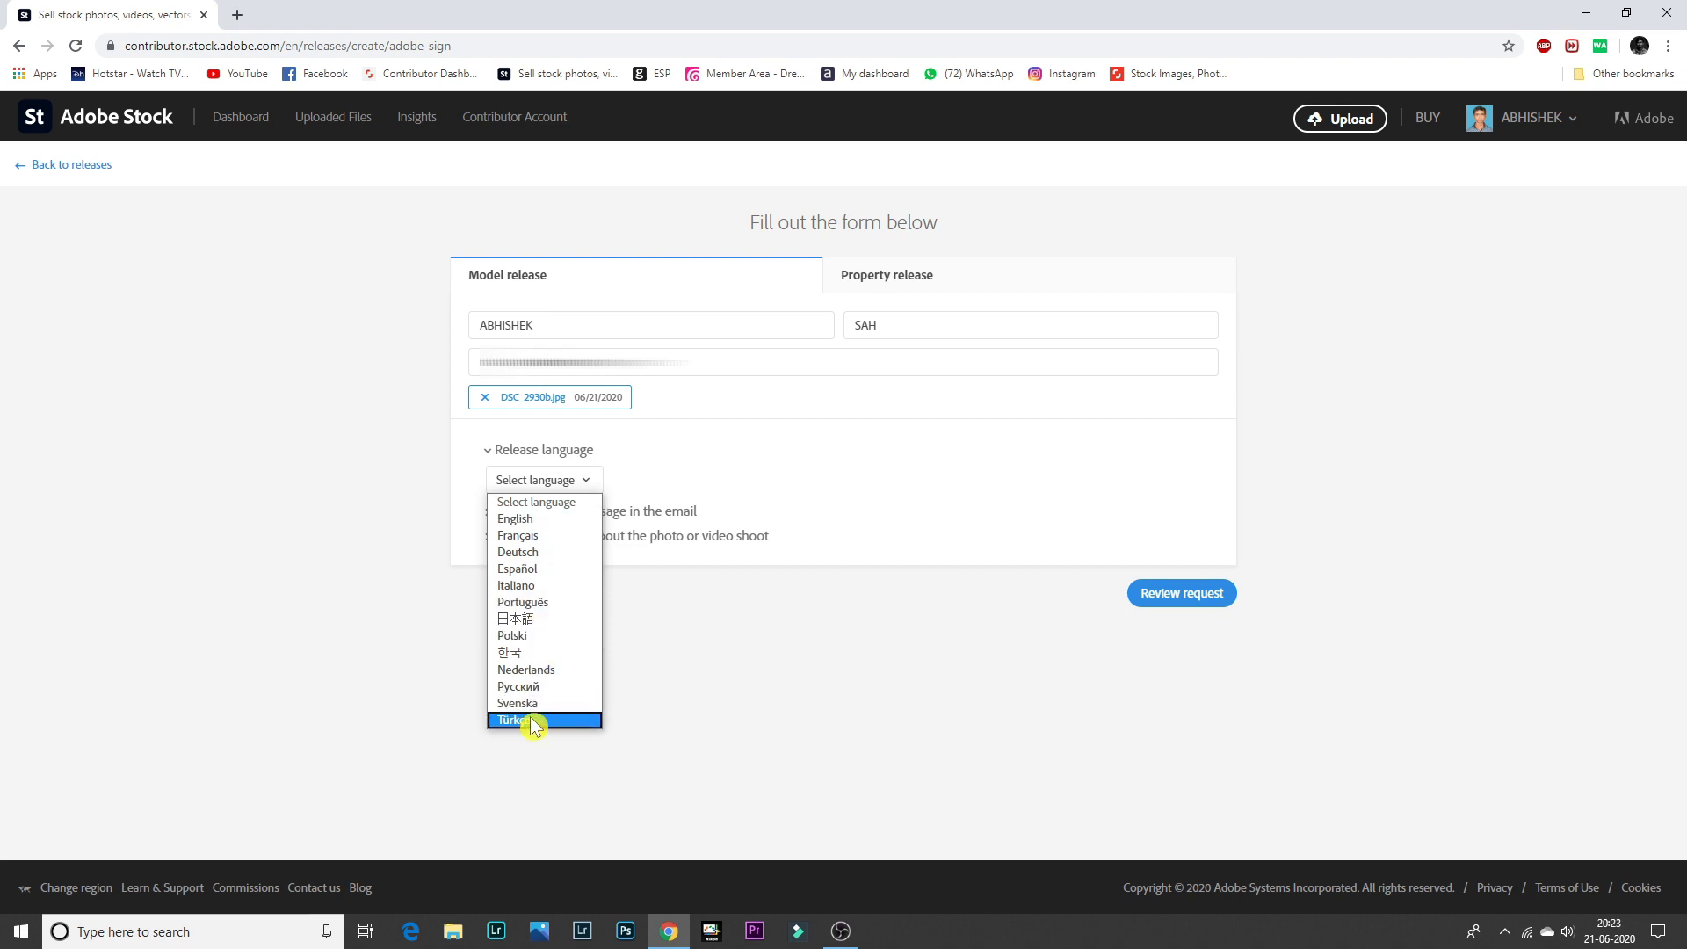
pyautogui.click(529, 522)
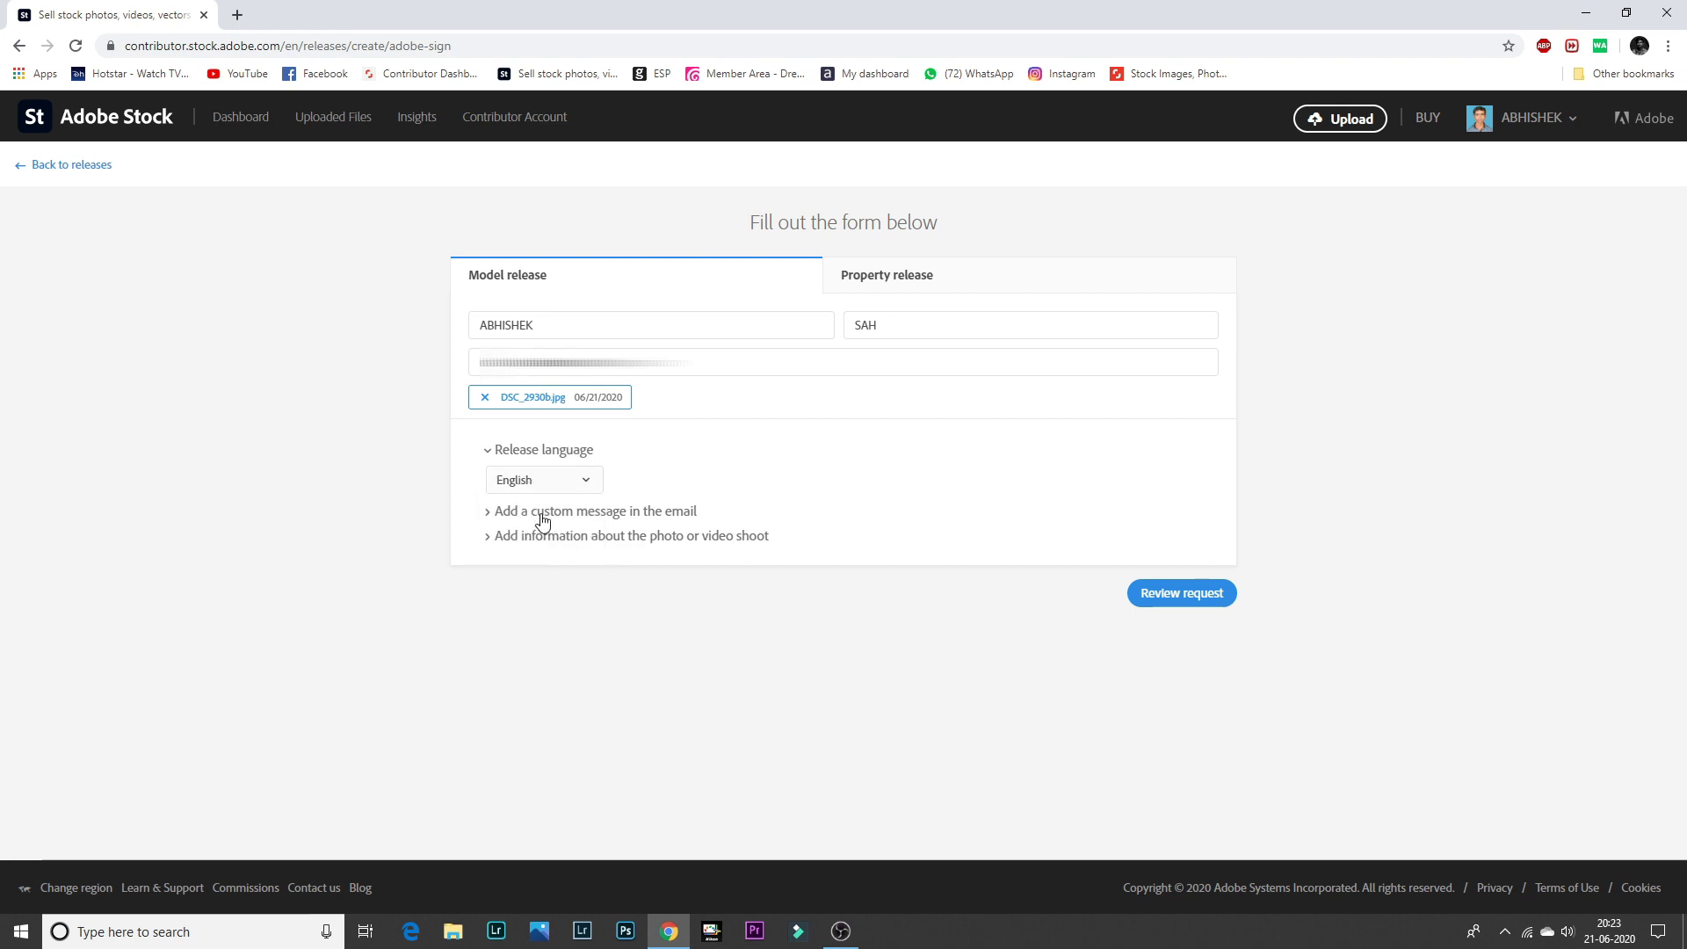
pyautogui.click(587, 513)
pyautogui.click(589, 542)
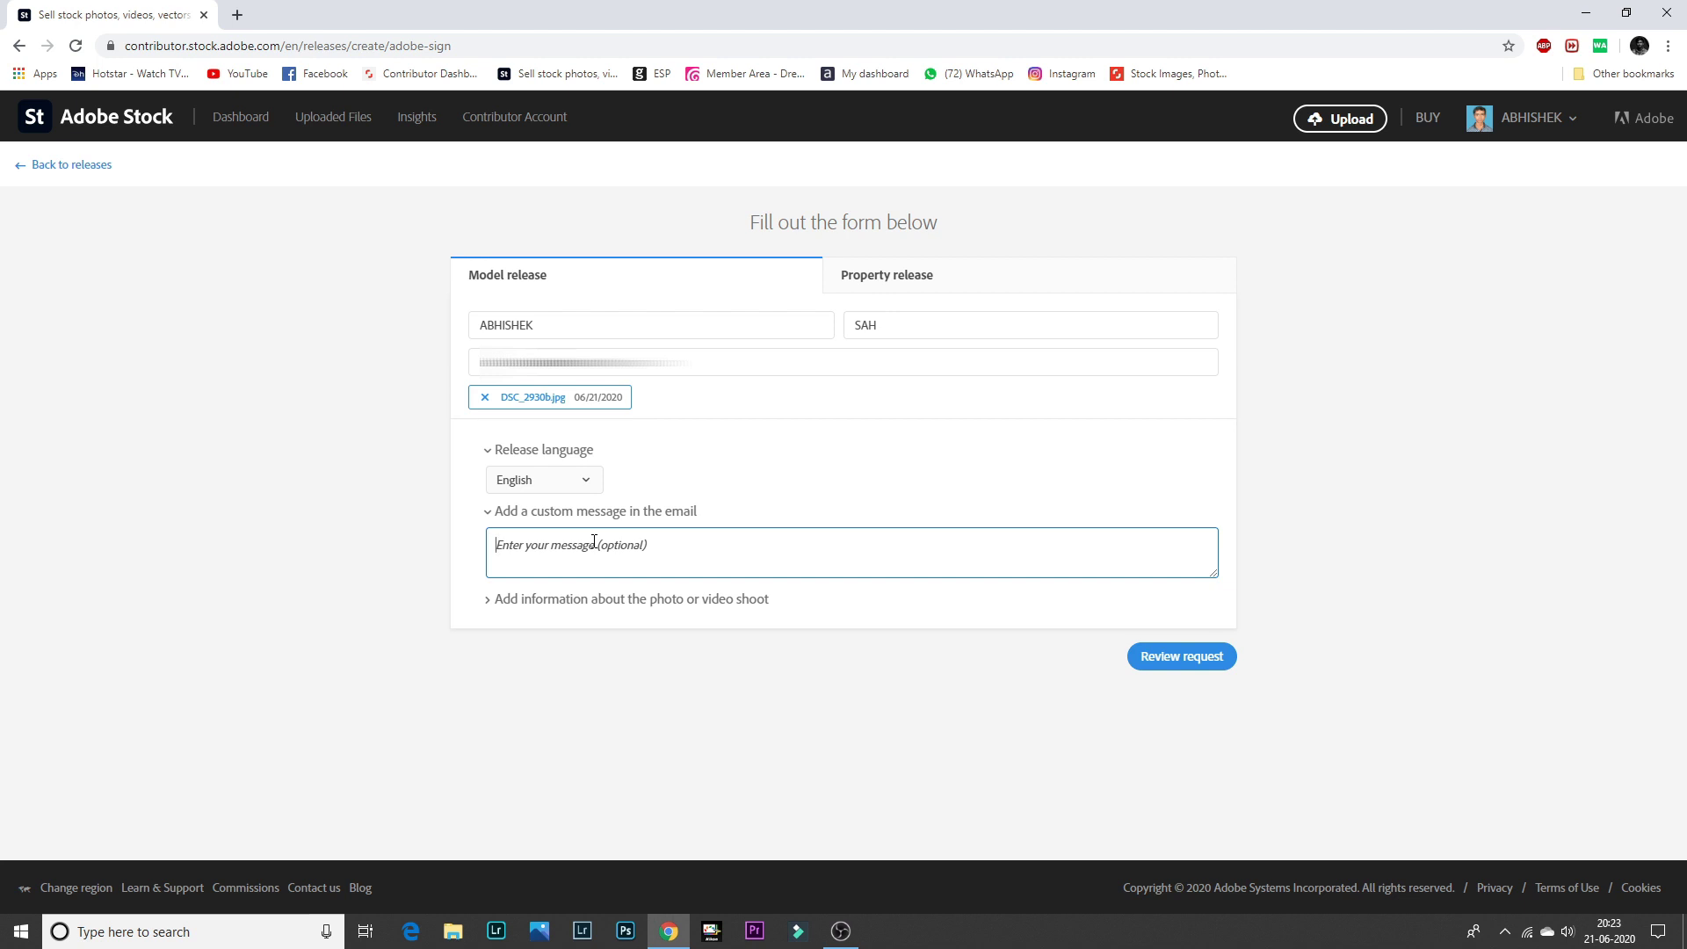
# Step: Add the shoot description 'Mask shoot in kolkata'
pyautogui.click(489, 607)
pyautogui.click(534, 627)
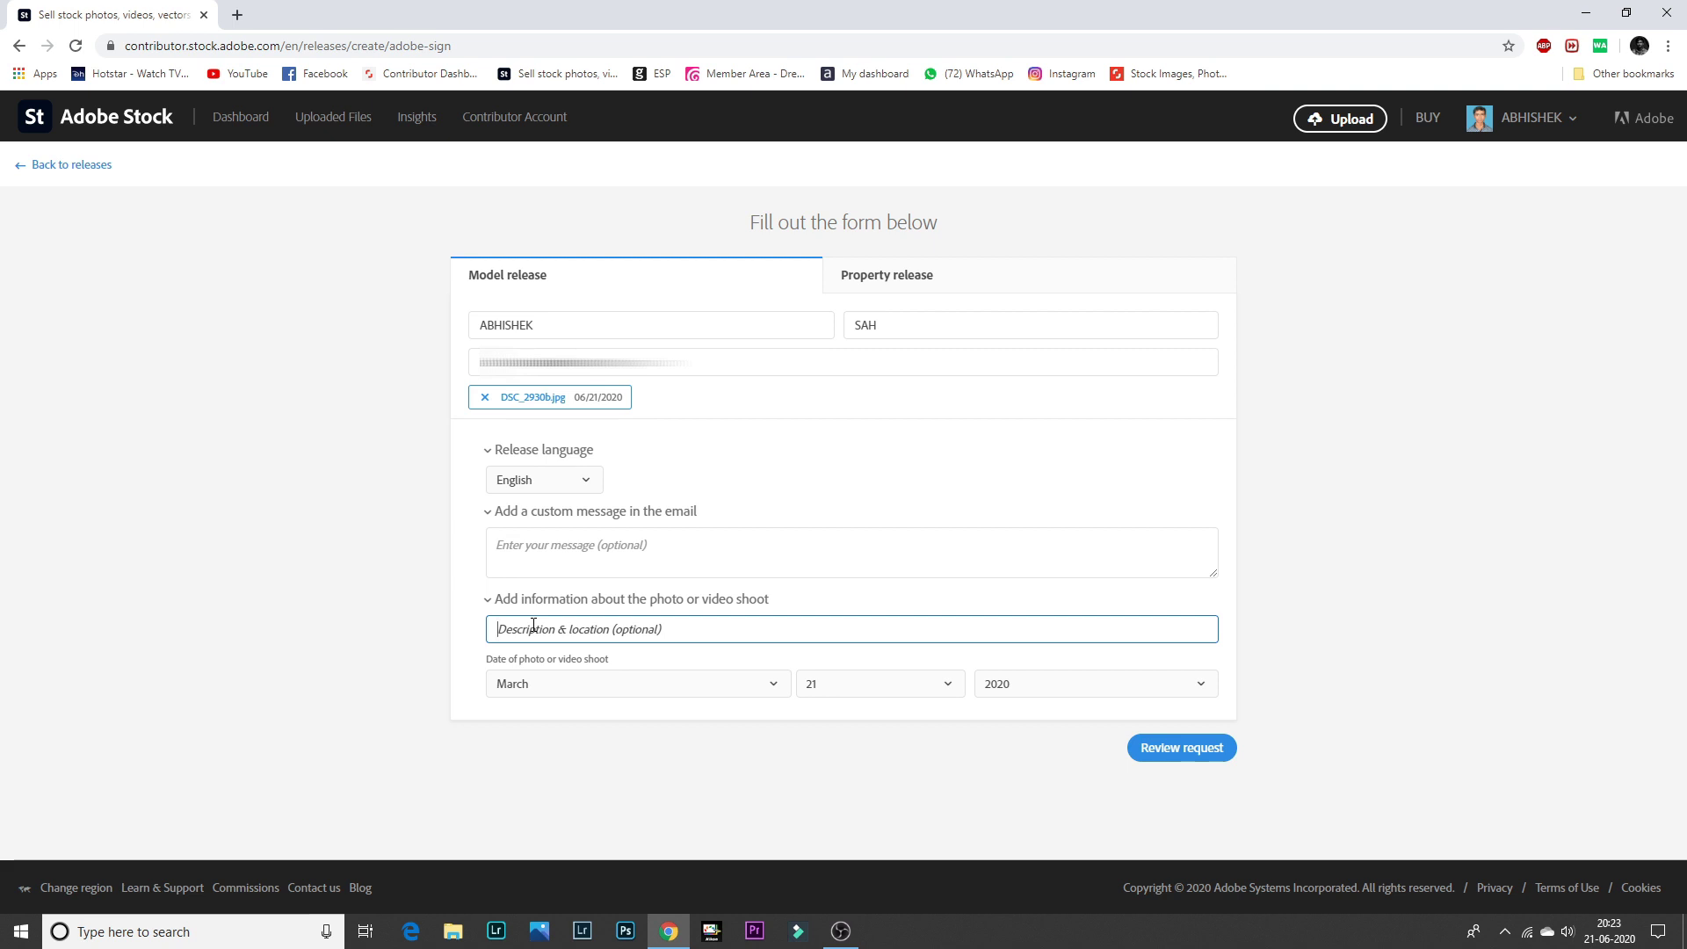
pyautogui.write('Mask')
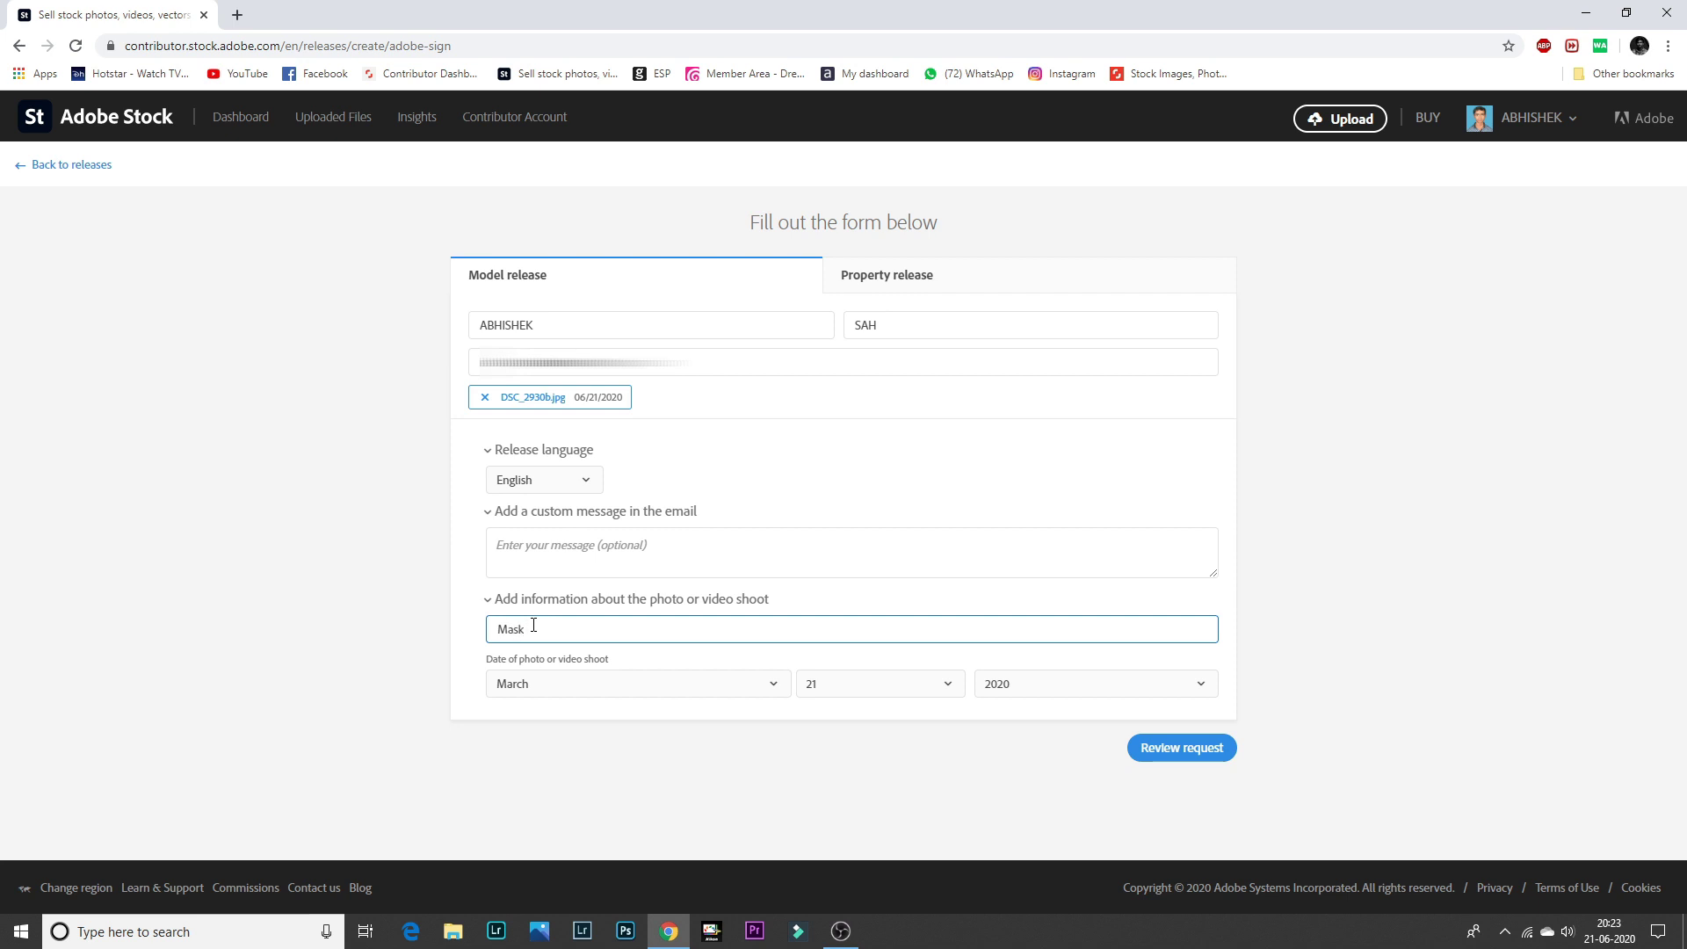
pyautogui.write('d')
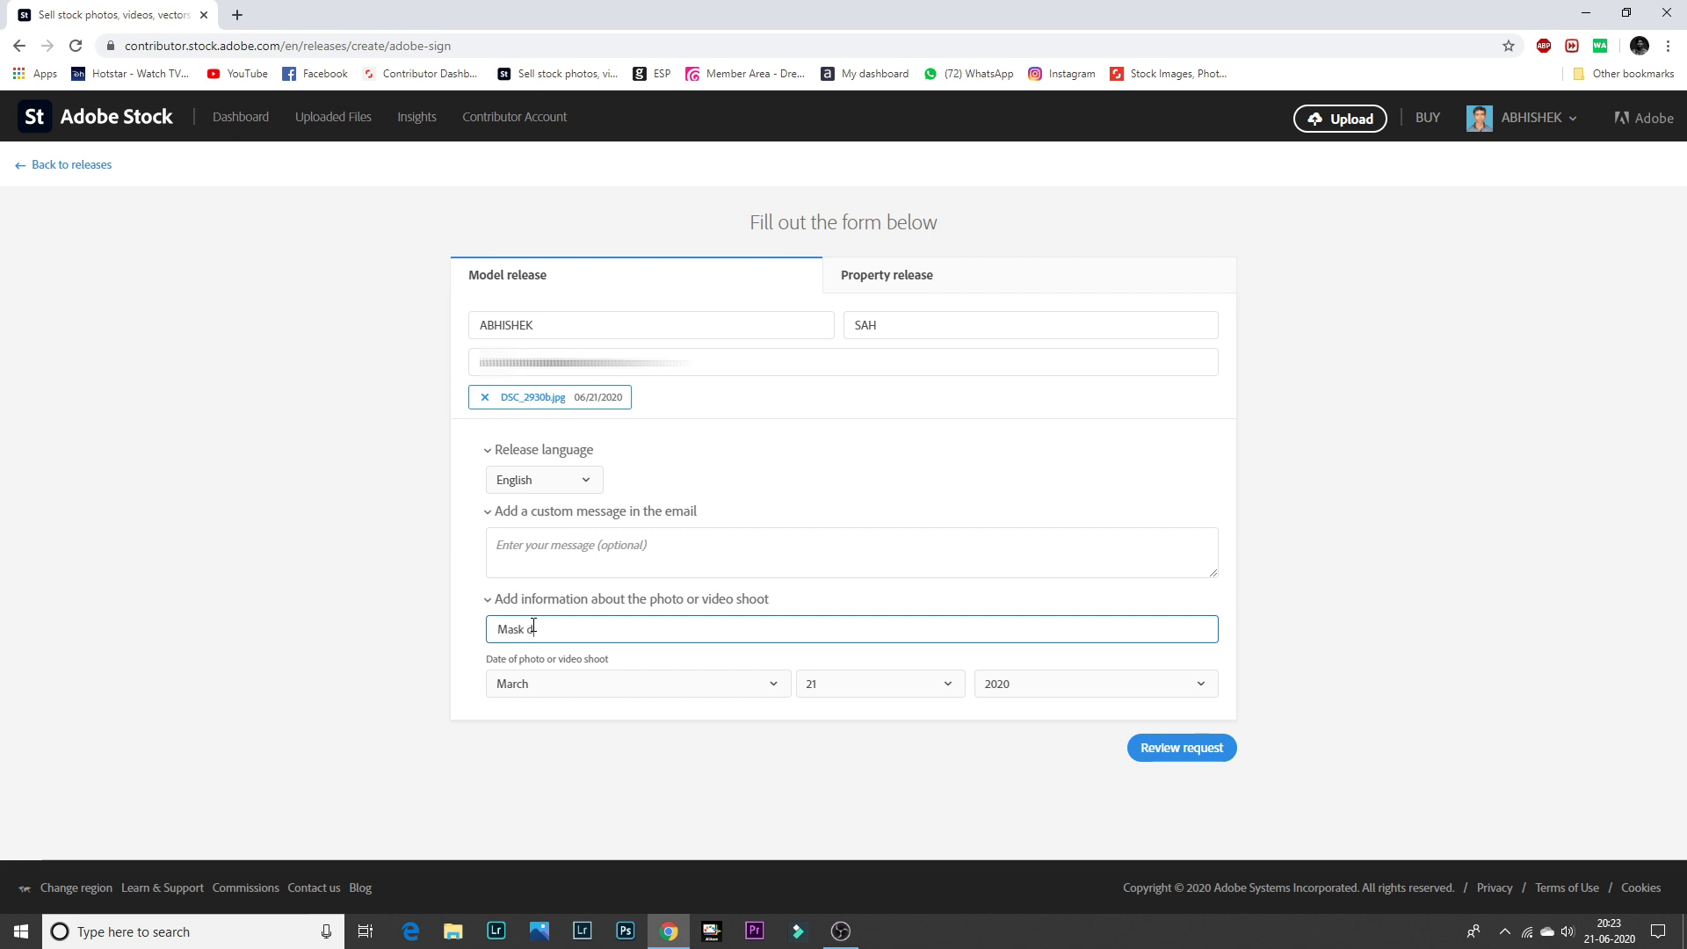
pyautogui.write('shoot')
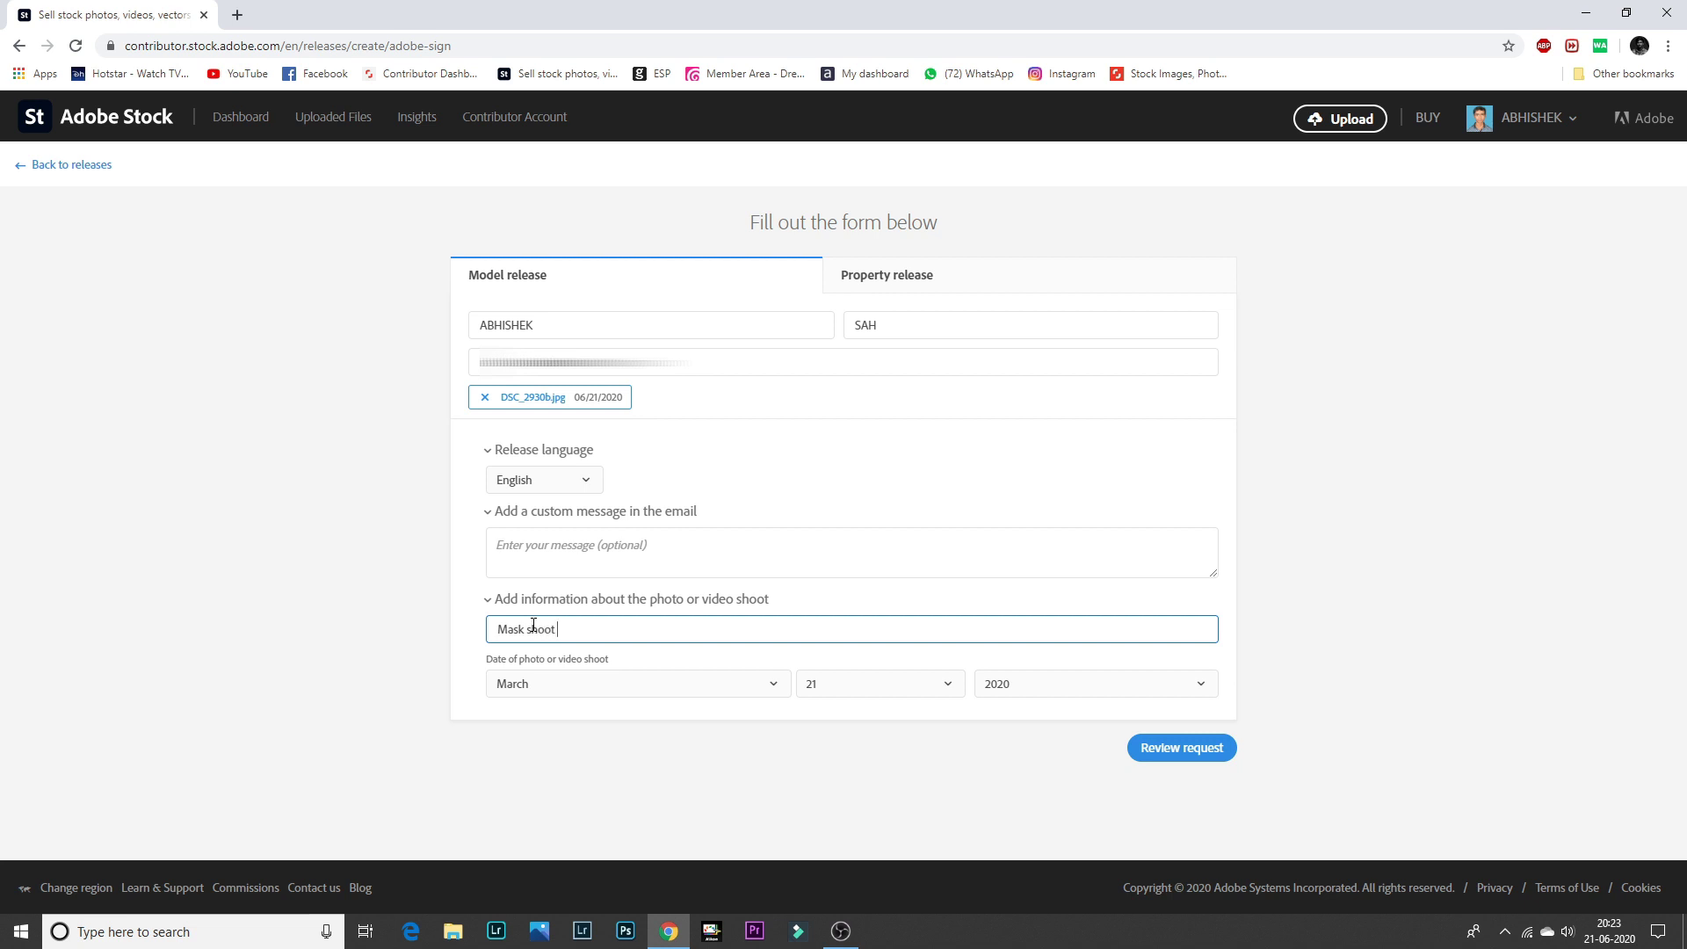
pyautogui.write('n kolkata')
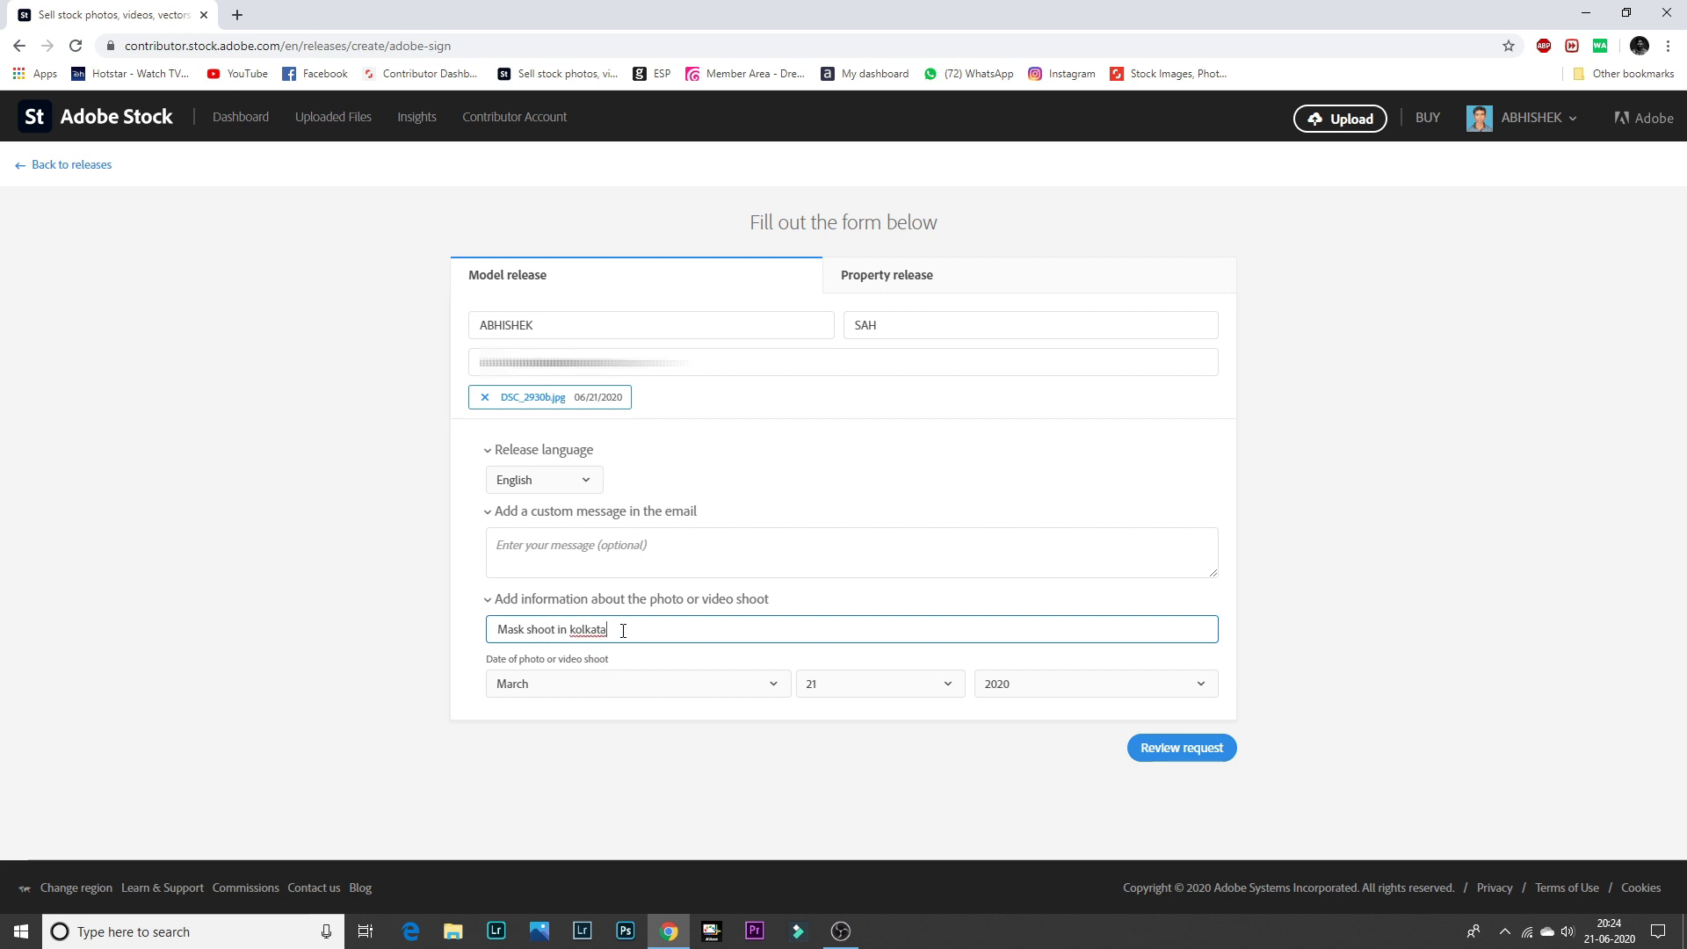
# Step: Set the shoot date to June 8
pyautogui.click(664, 690)
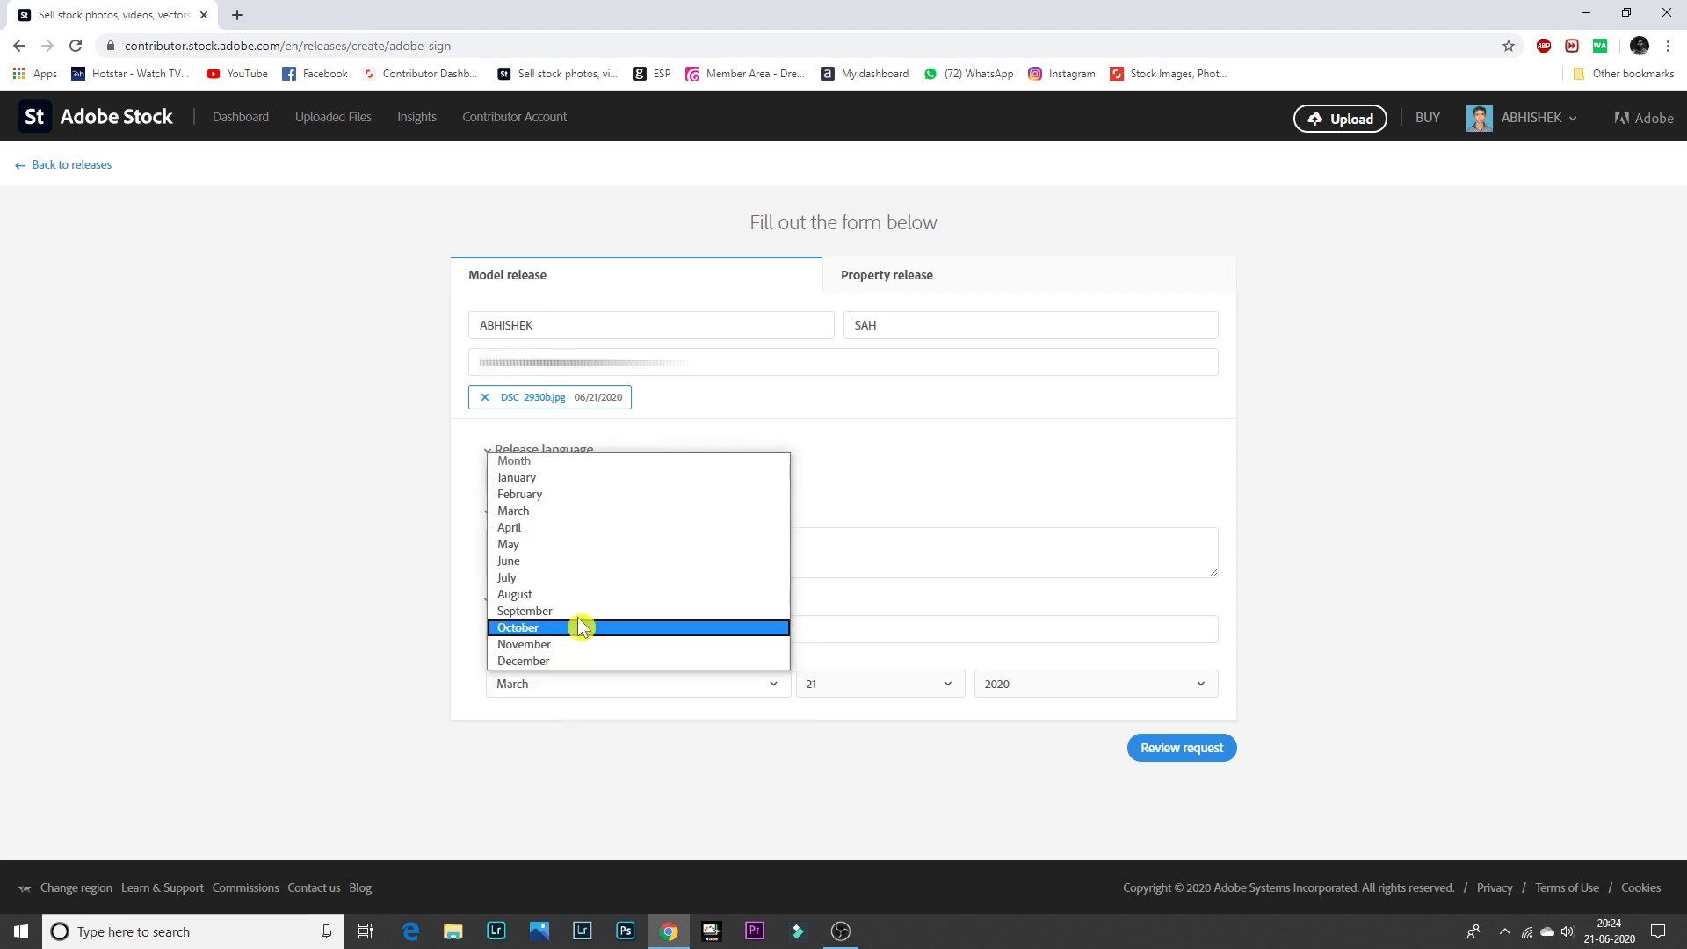
pyautogui.click(553, 561)
pyautogui.click(812, 683)
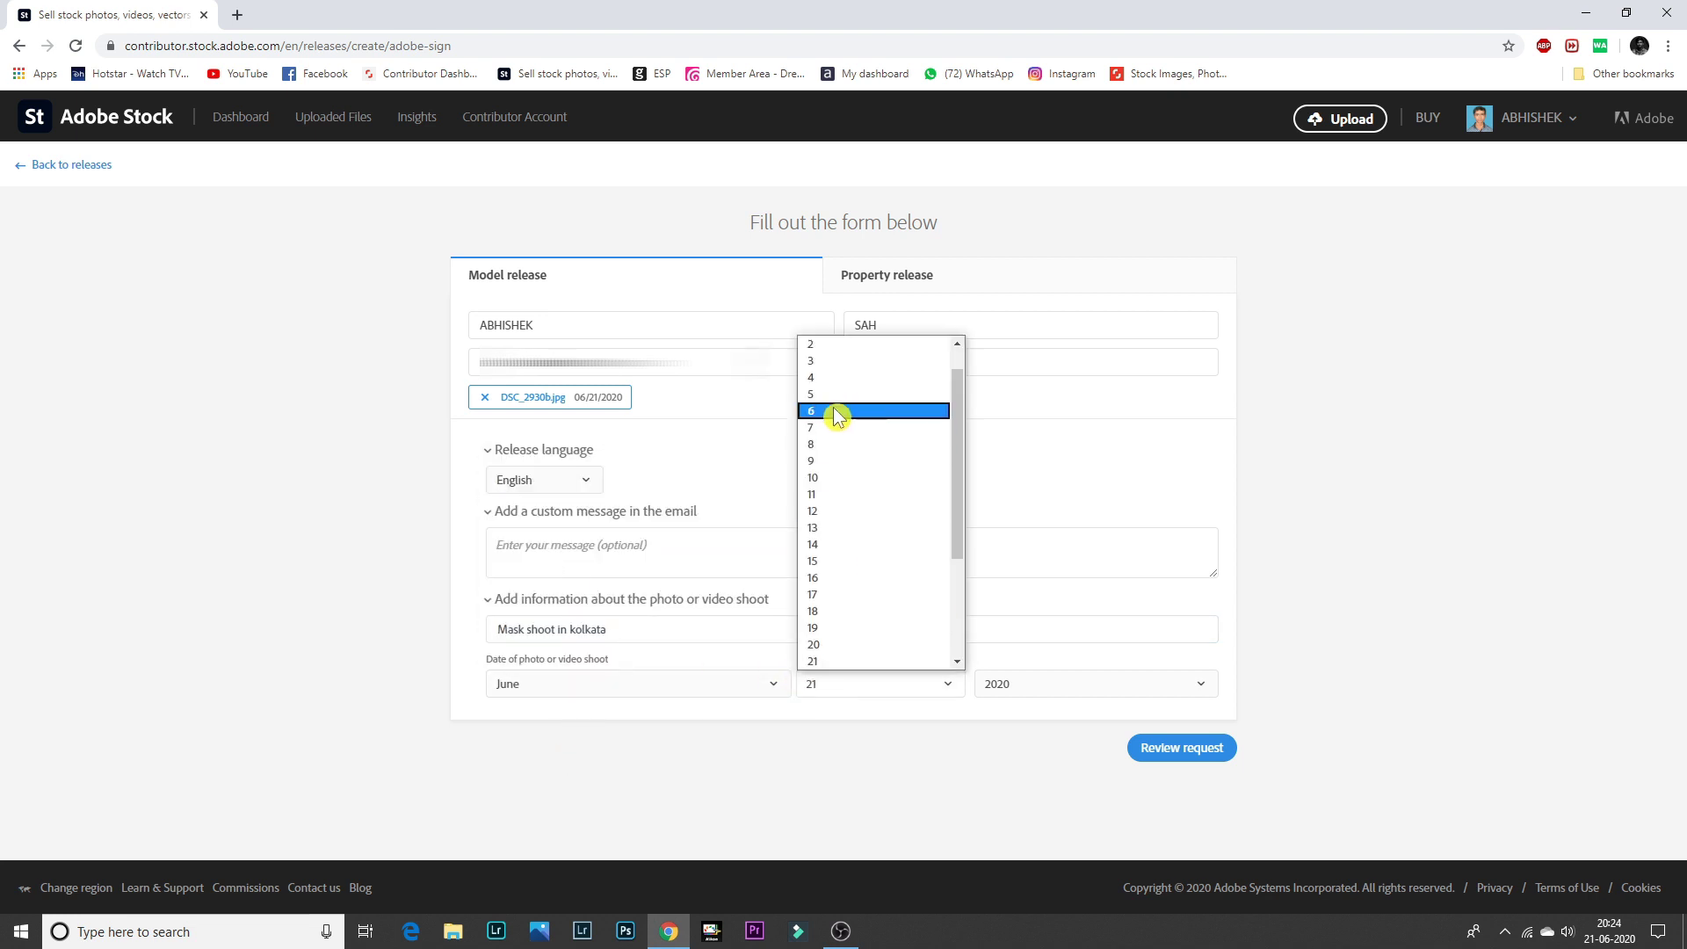
pyautogui.click(834, 444)
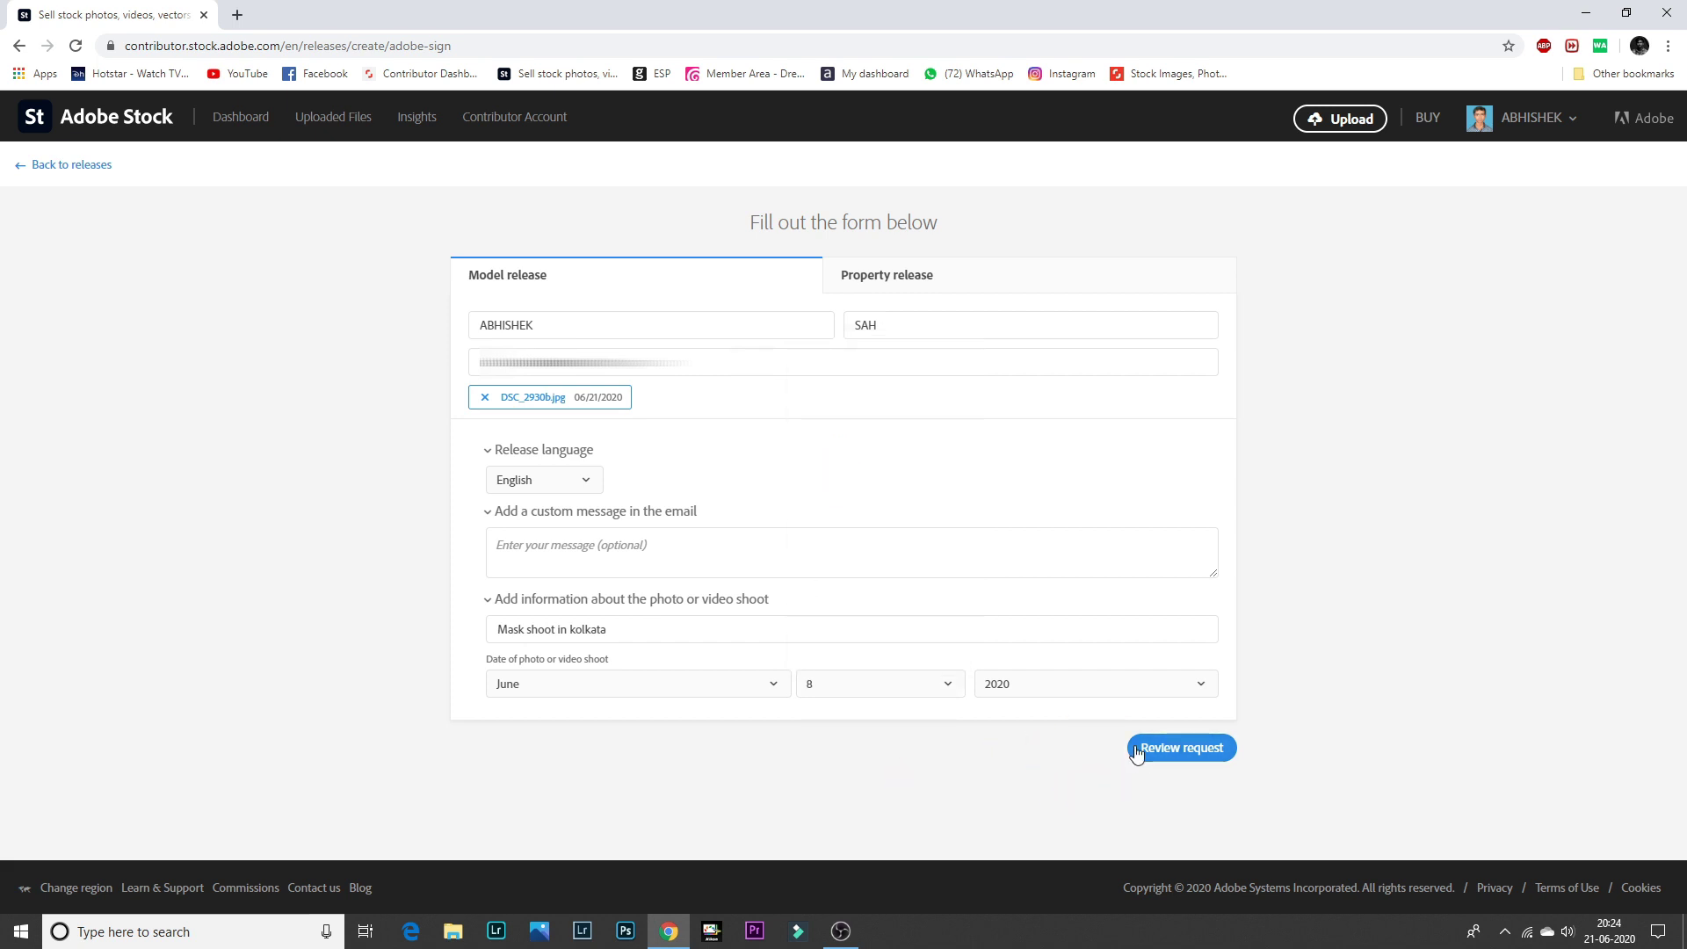
# Step: Review the release request and open the example release PDF
pyautogui.click(1167, 760)
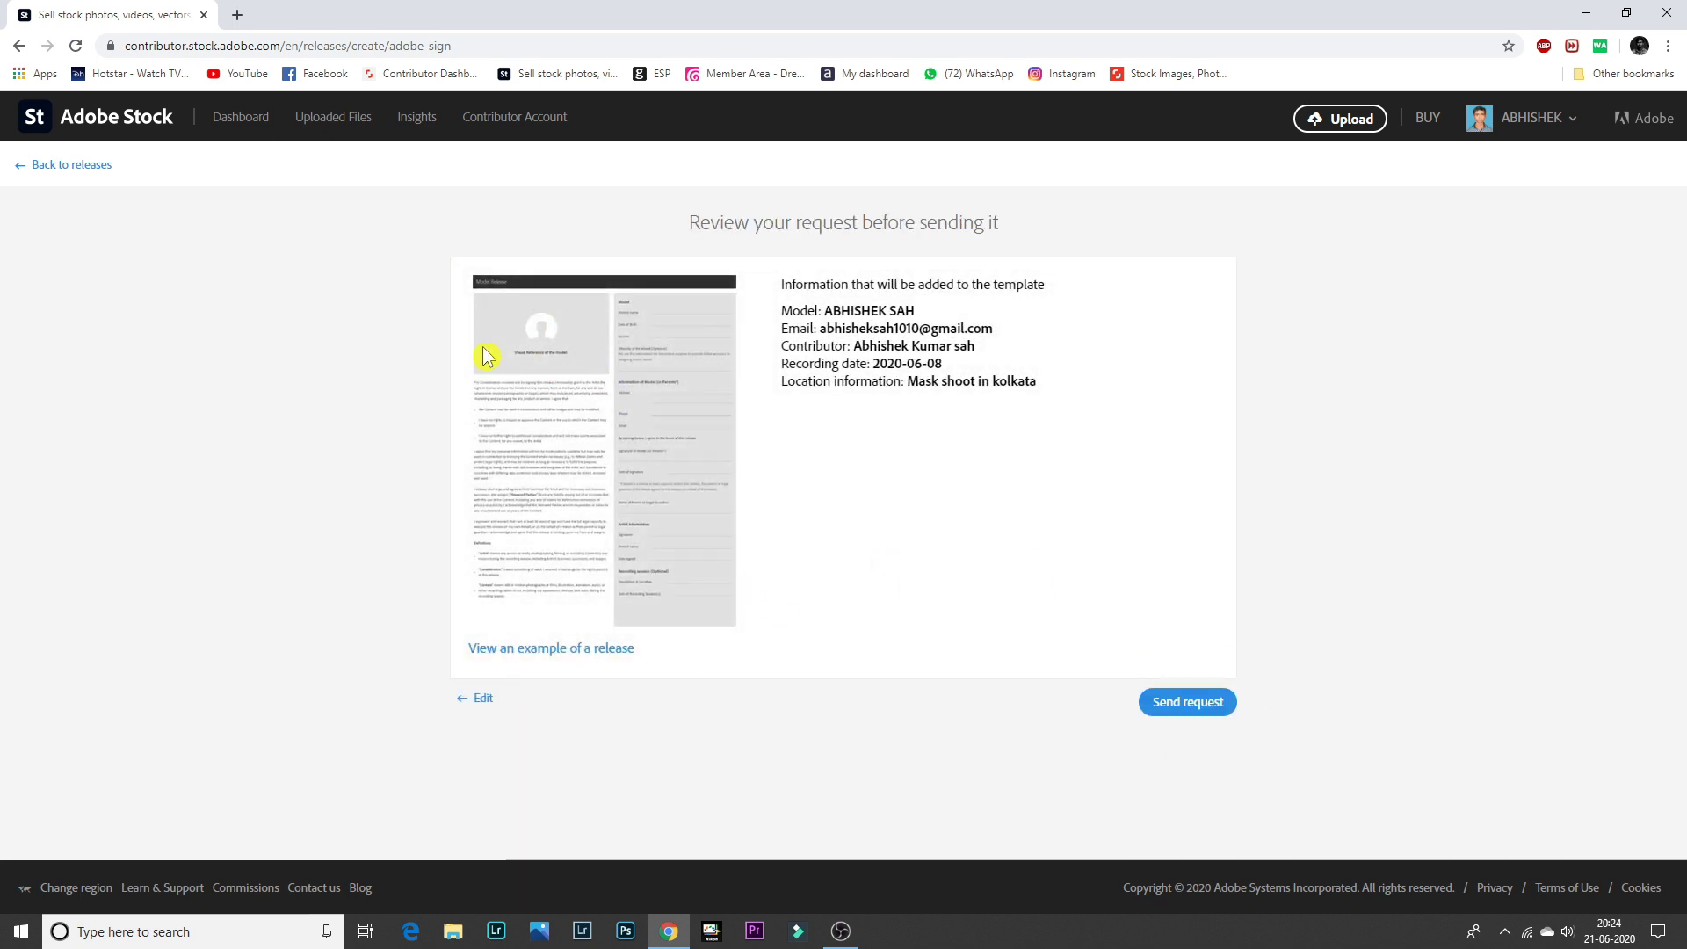
pyautogui.click(549, 656)
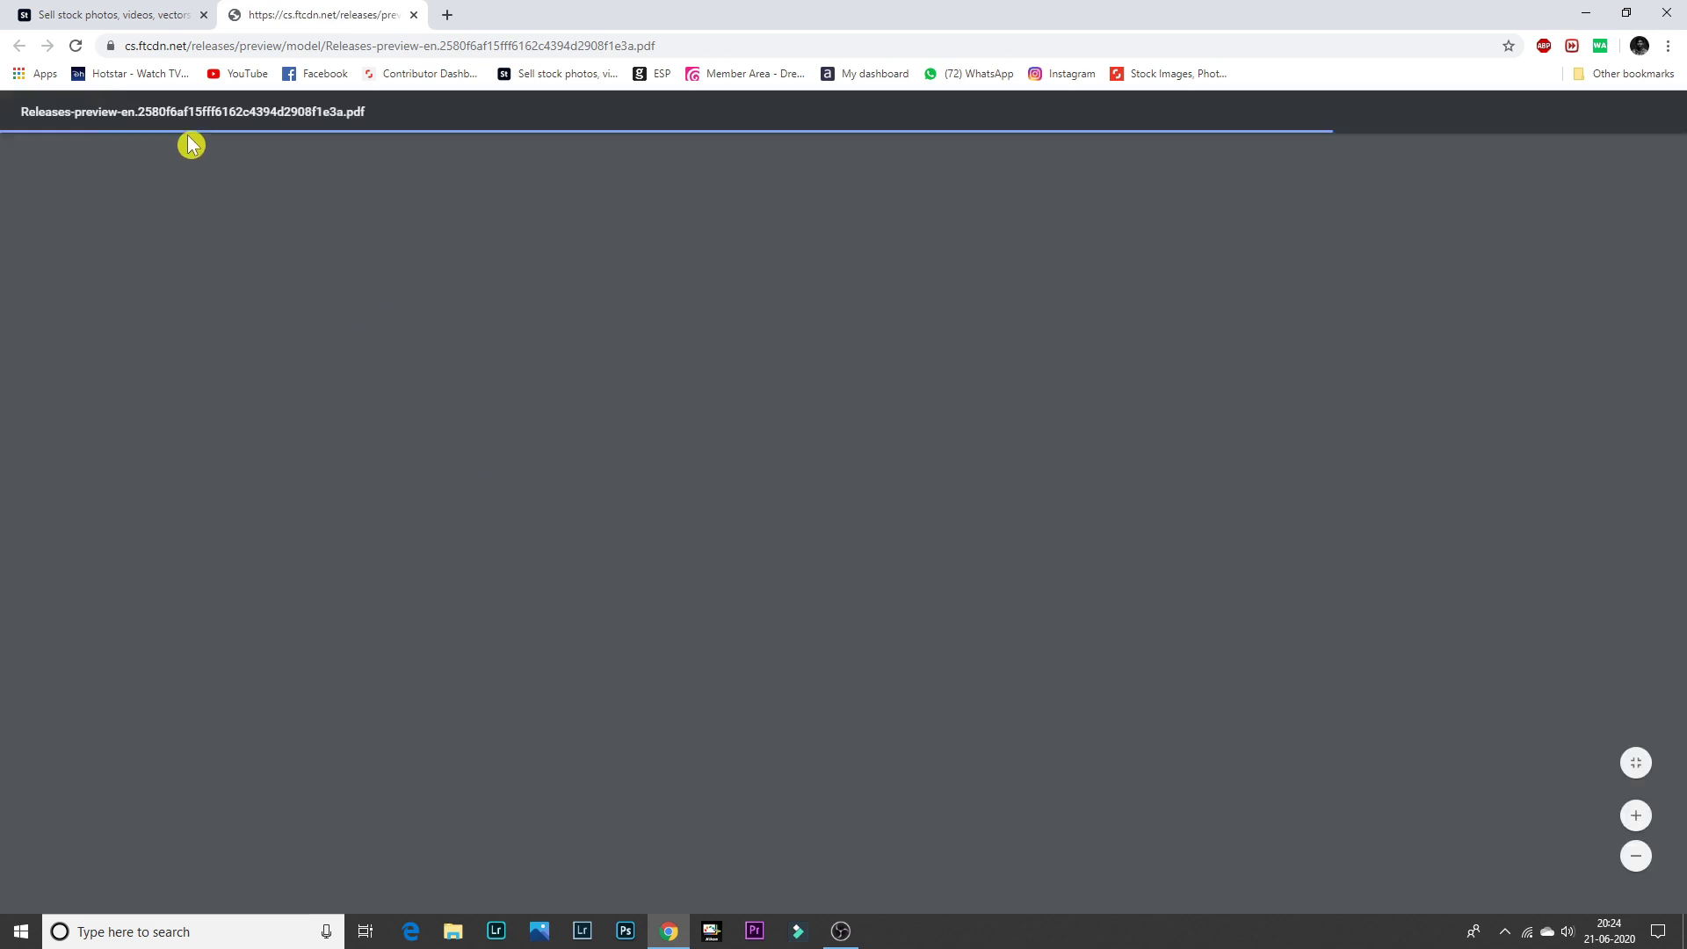
# Step: Scroll through the example release PDF, then close its tab
pyautogui.scroll(-1, 654, 316)
pyautogui.scroll(1, 655, 317)
pyautogui.scroll(-1, 654, 316)
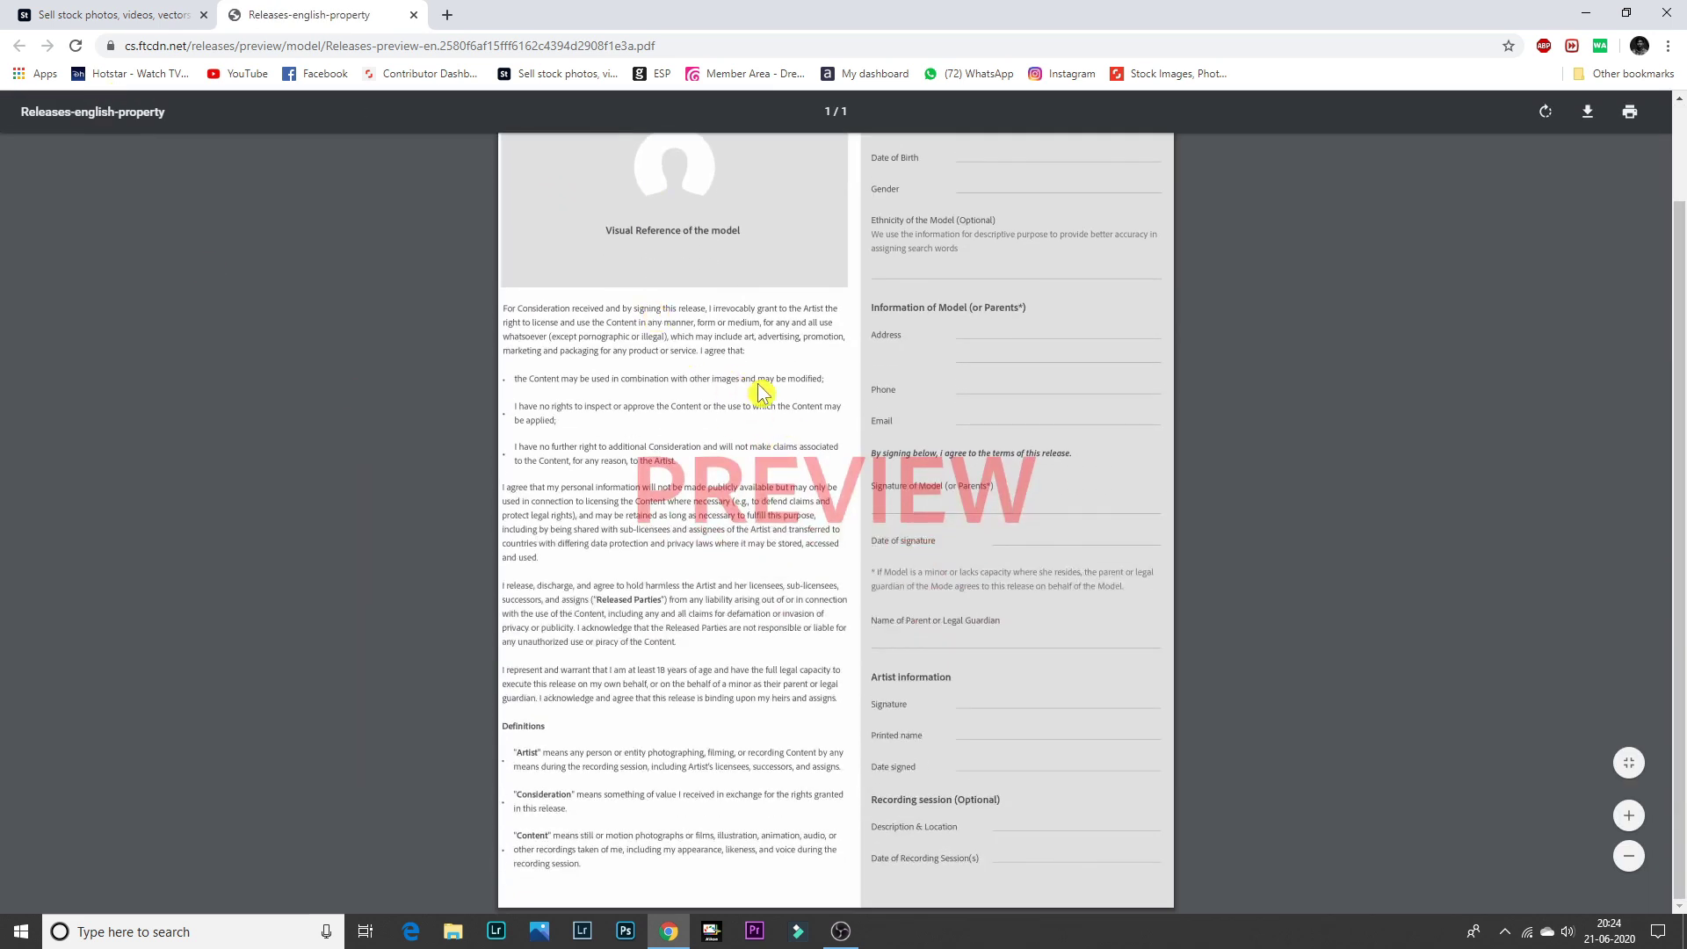
pyautogui.scroll(1, 758, 391)
pyautogui.scroll(-1, 683, 443)
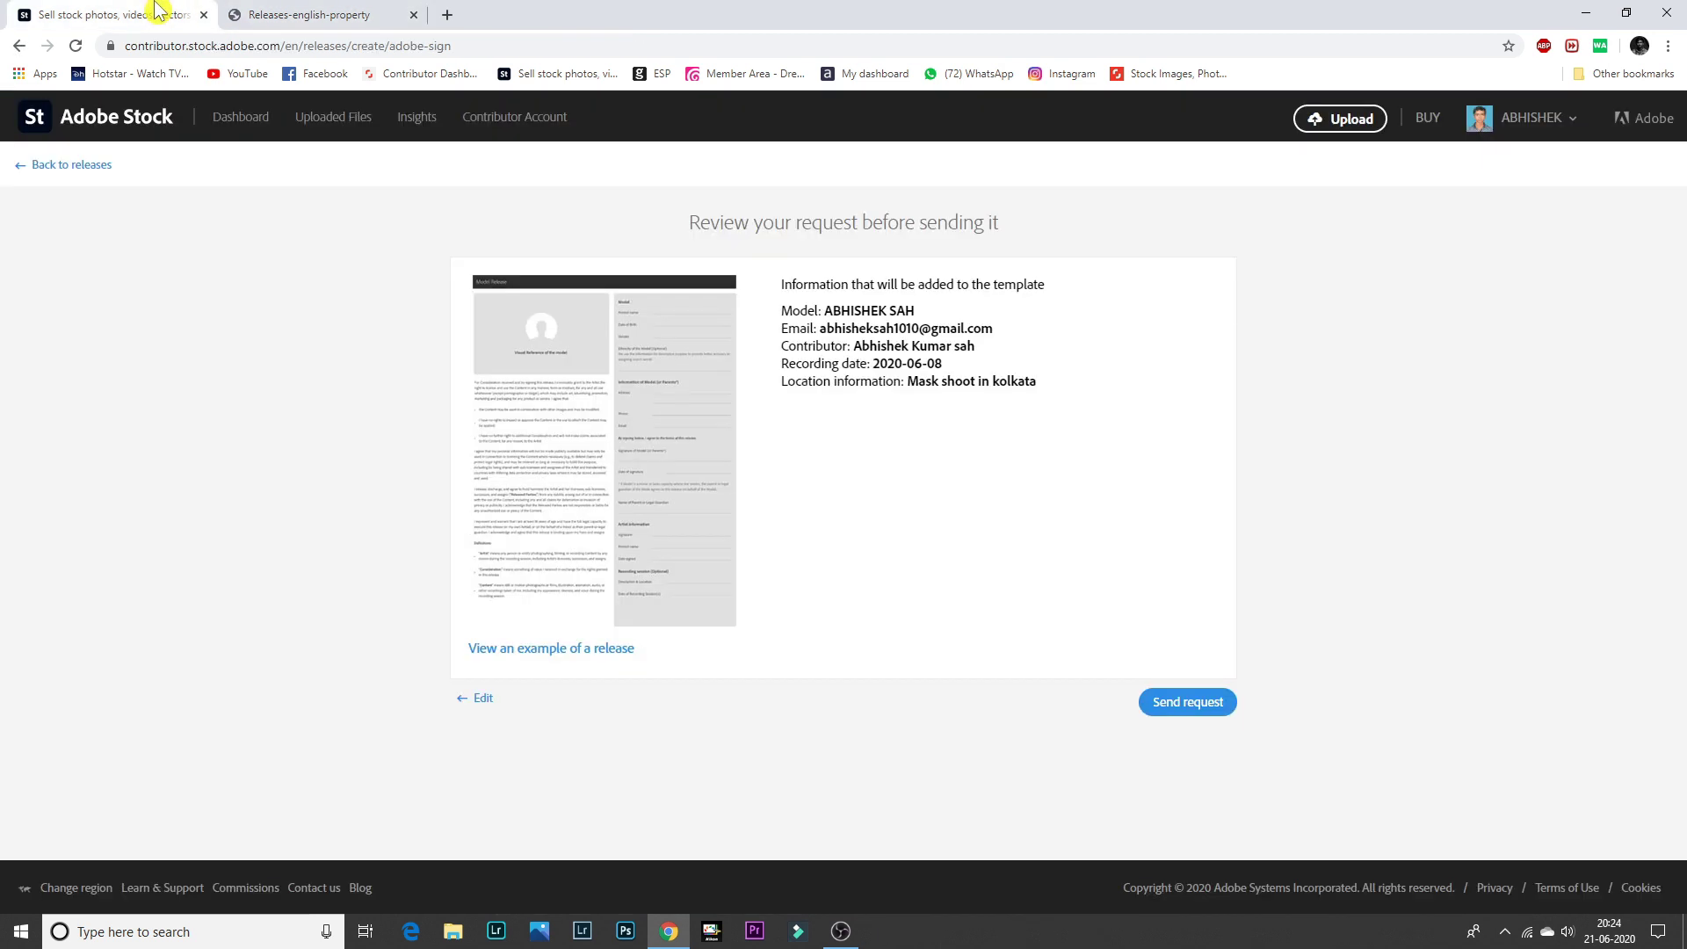
pyautogui.click(145, 15)
# Step: Return to the review page and send the release request to the model
pyautogui.click(414, 15)
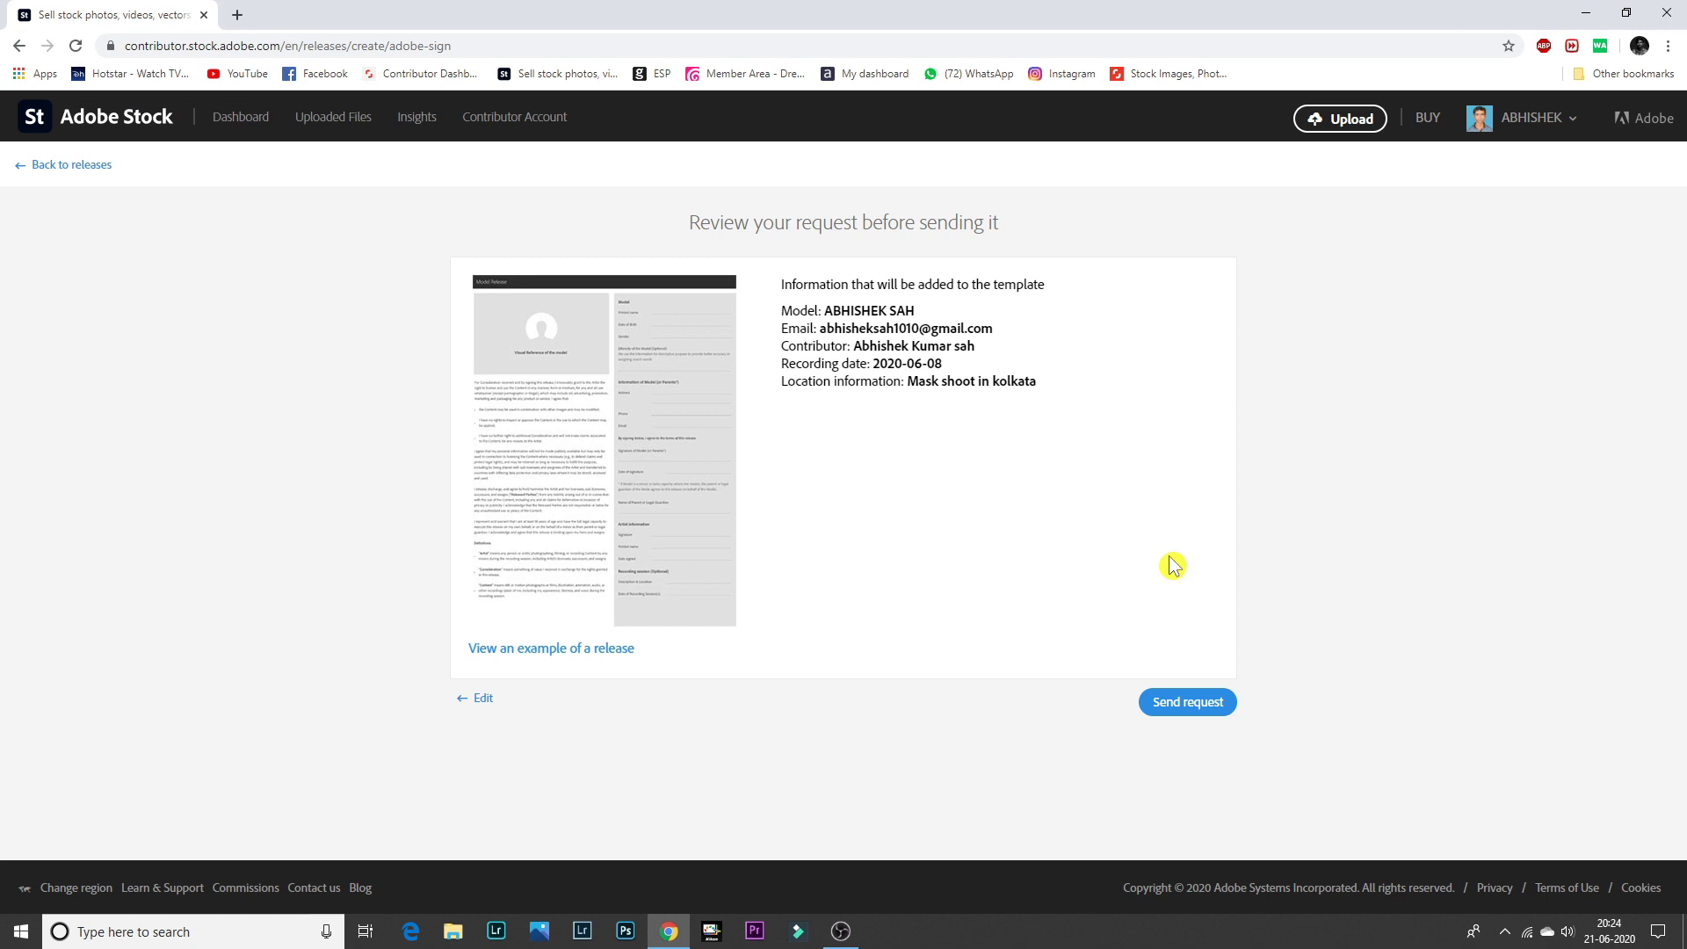
pyautogui.click(1164, 702)
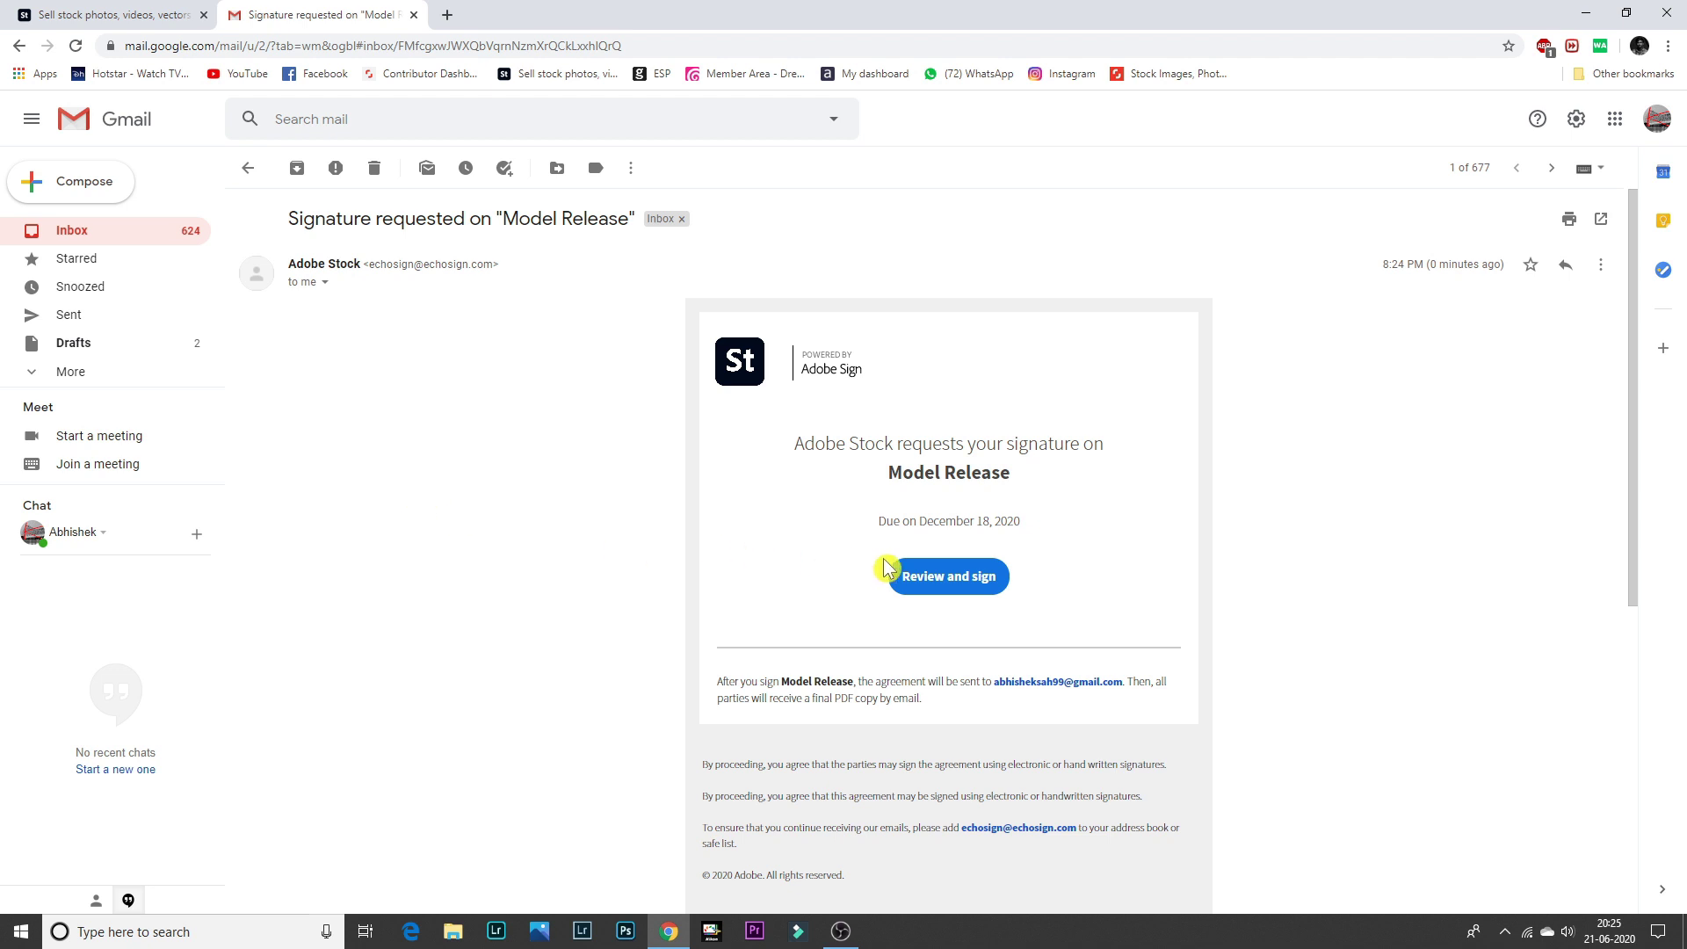
# Step: From the signature request email, open the Model Release for review and signing
pyautogui.click(934, 590)
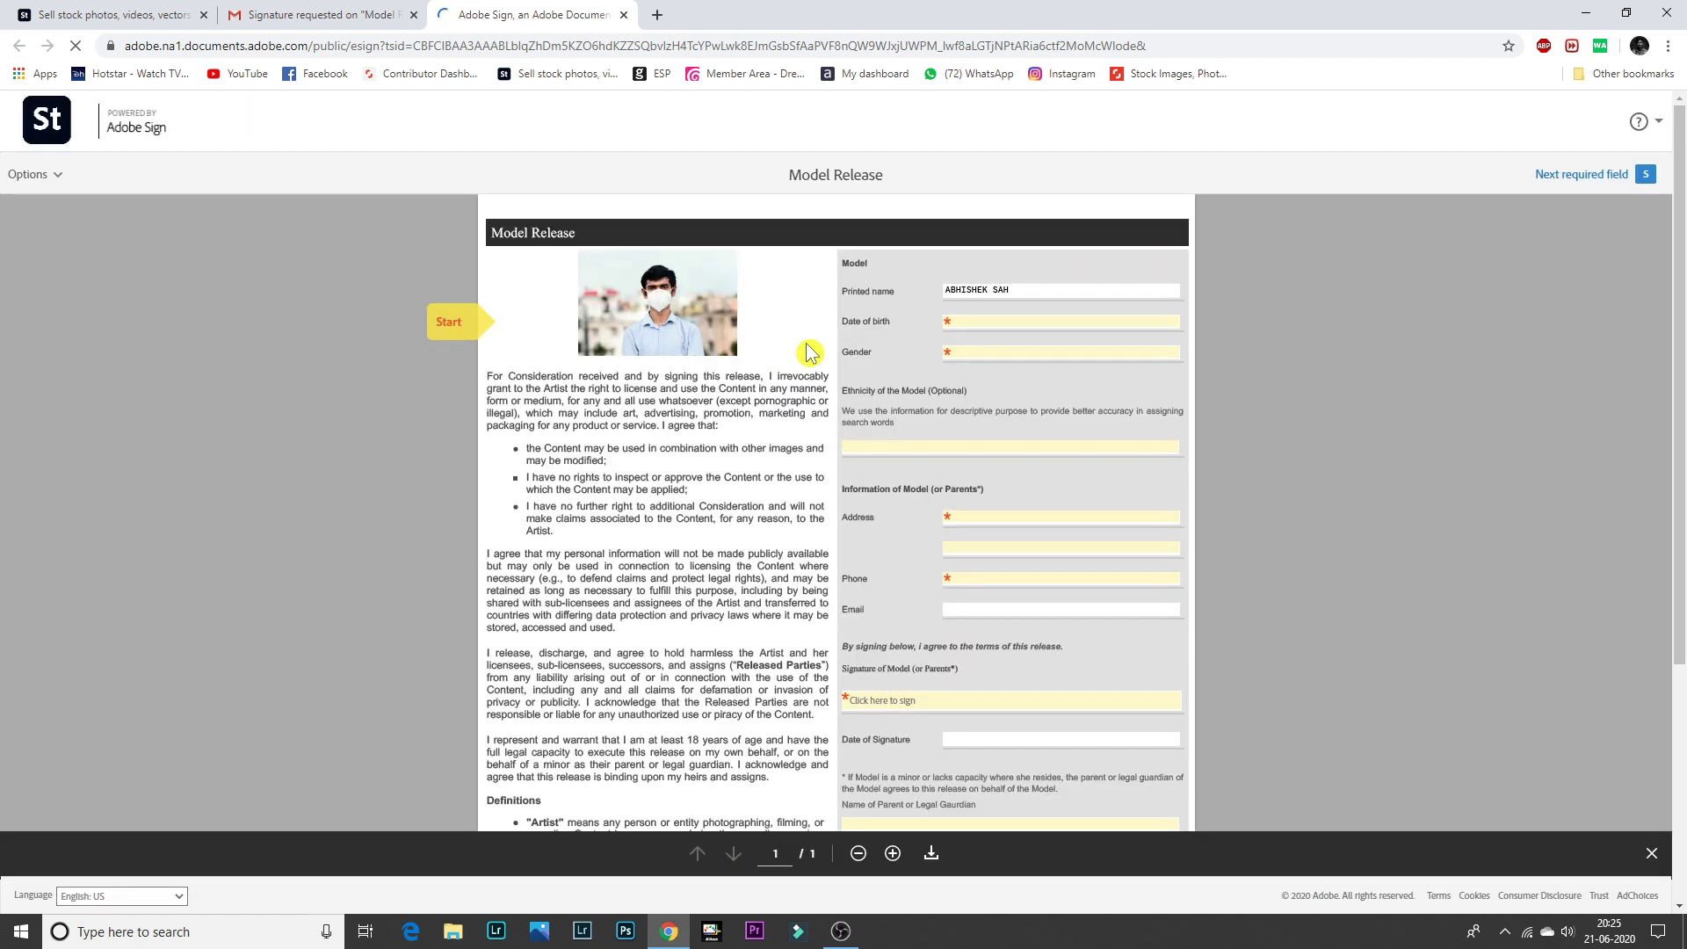
# Step: Fill in the model's date of birth, gender Male and ethnicity Indian on the release
pyautogui.click(975, 323)
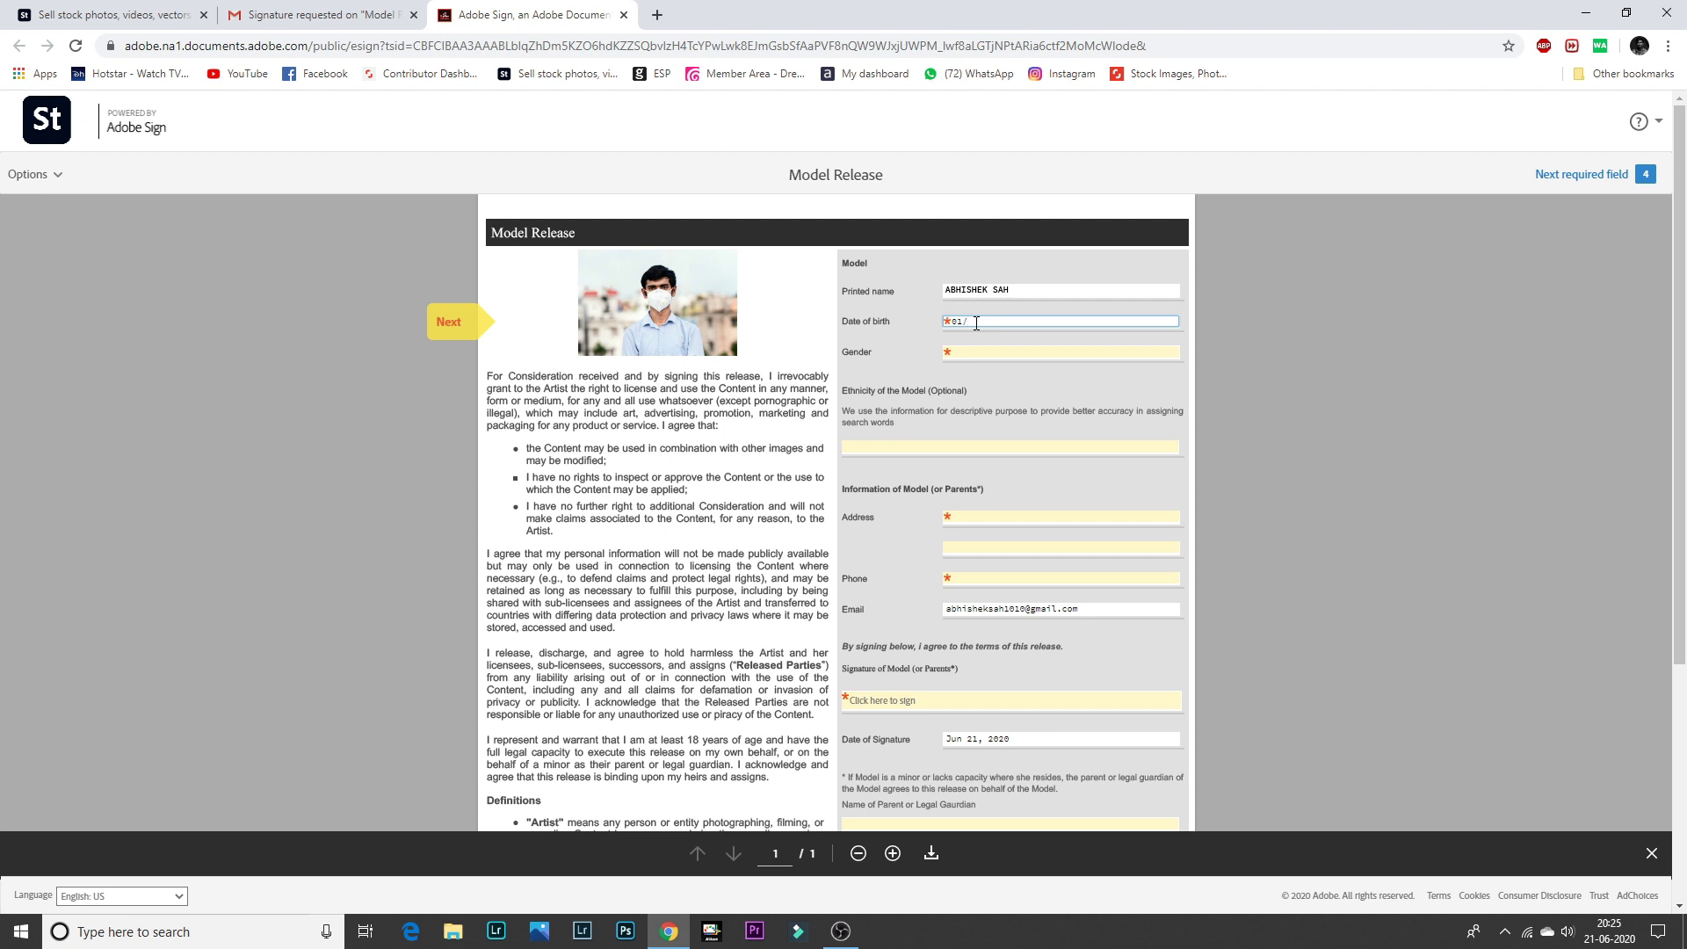
pyautogui.click(972, 353)
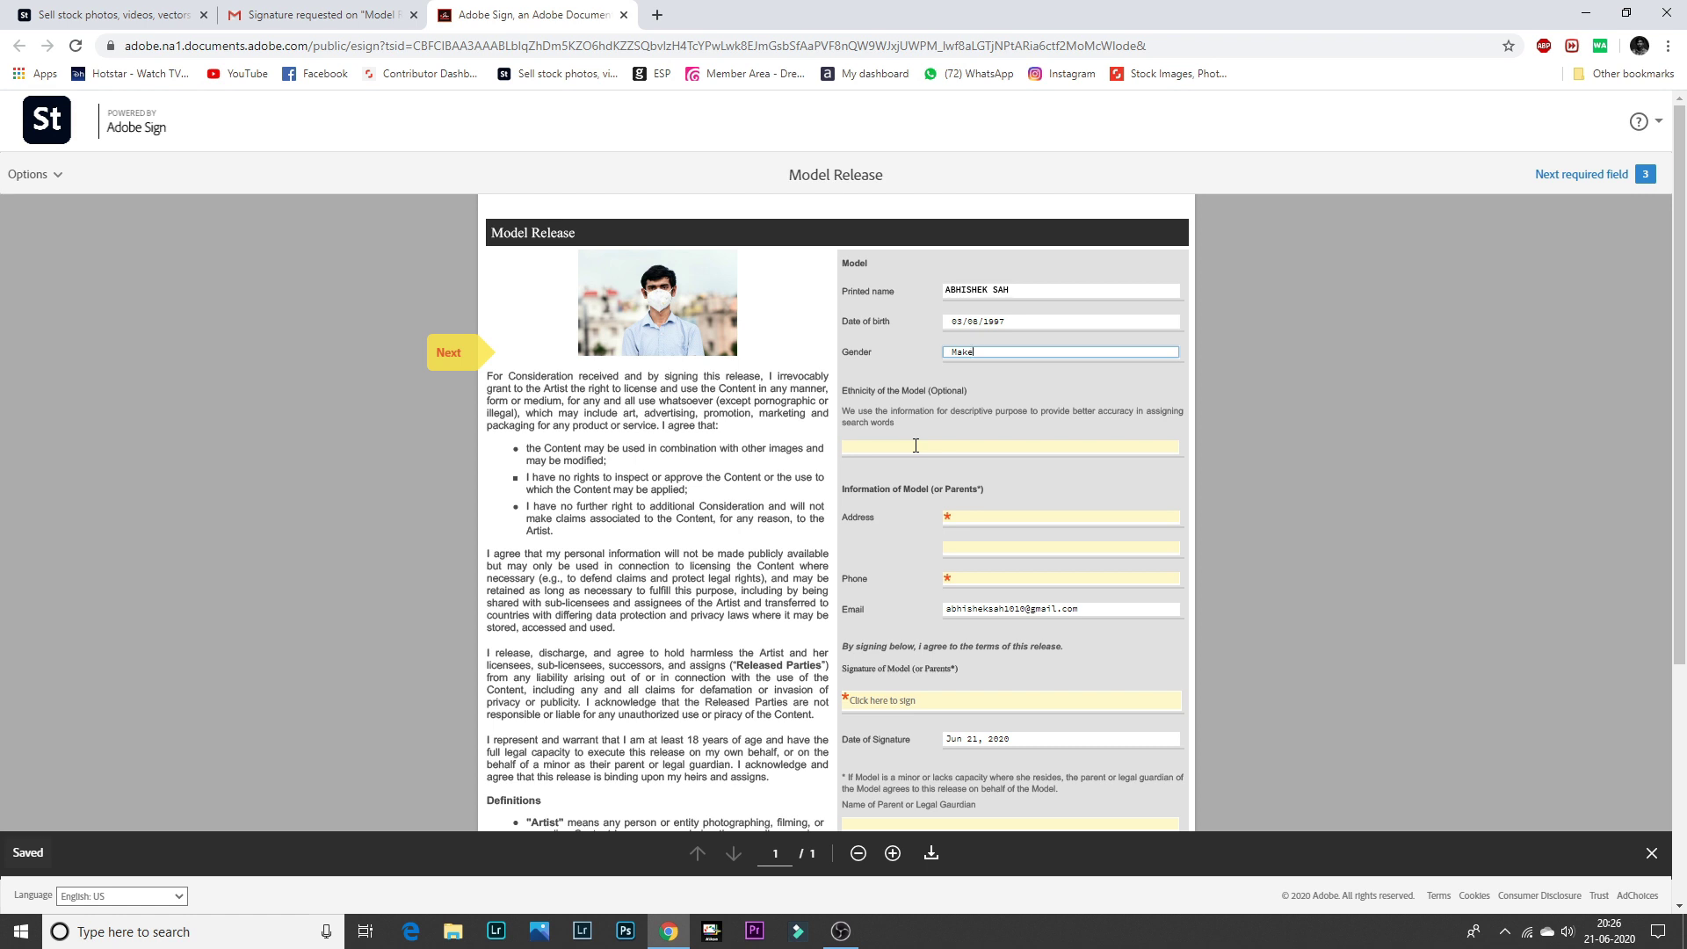
pyautogui.scroll(-1, 915, 446)
pyautogui.click(927, 358)
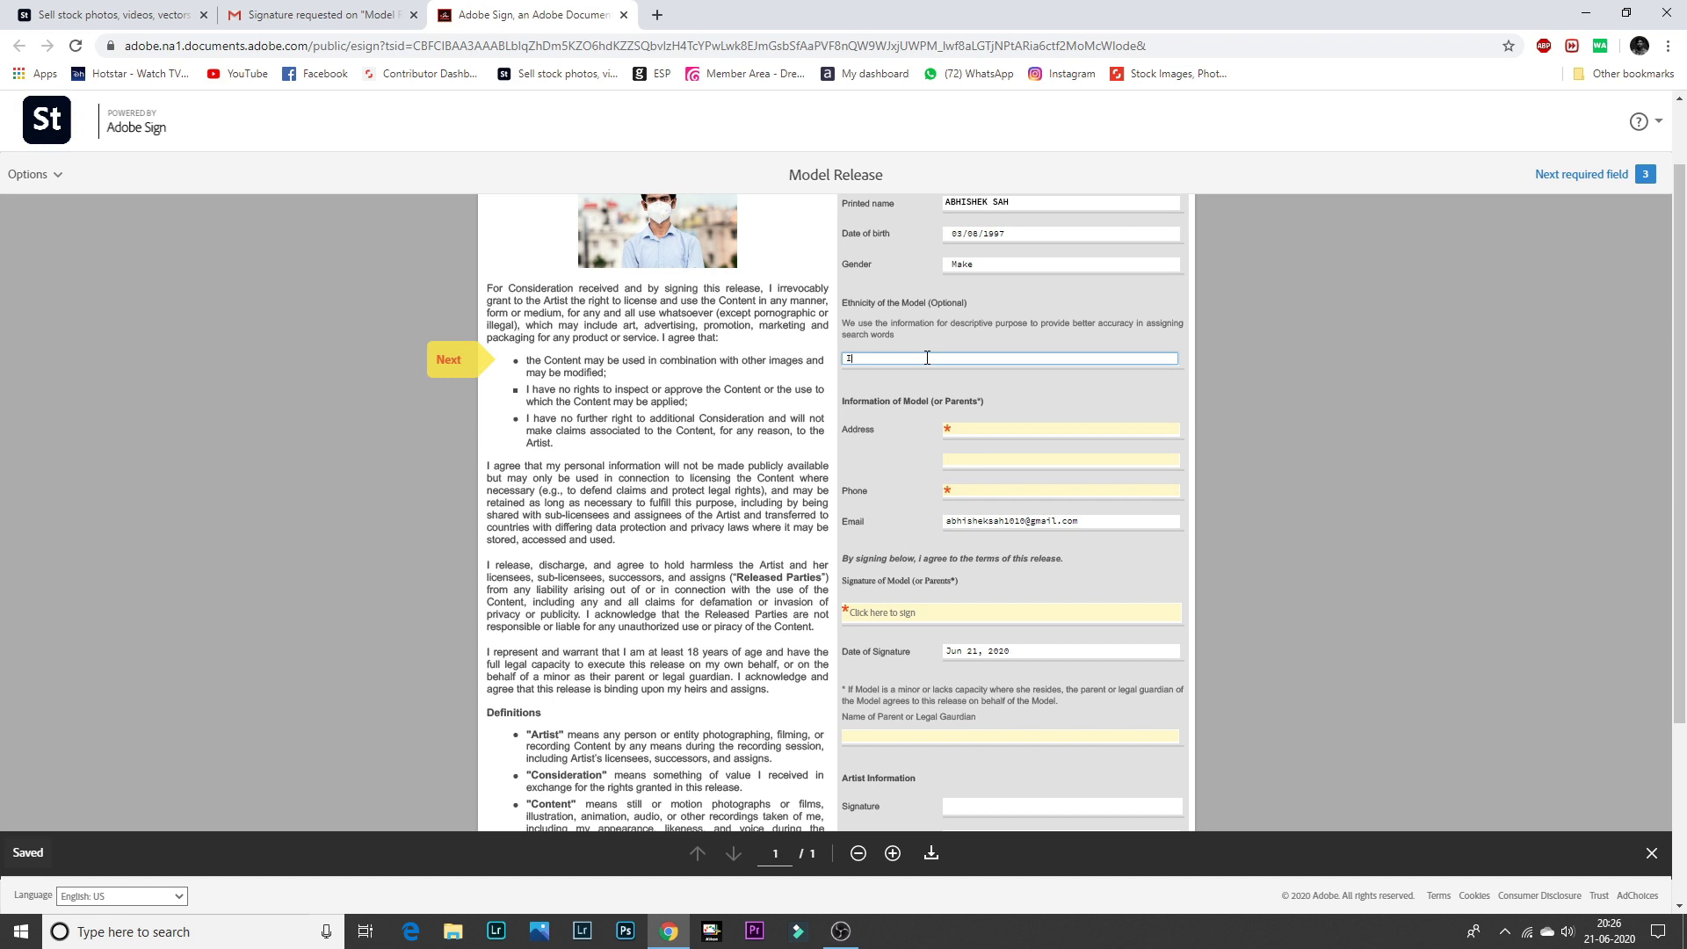
pyautogui.write('ian')
pyautogui.click(972, 428)
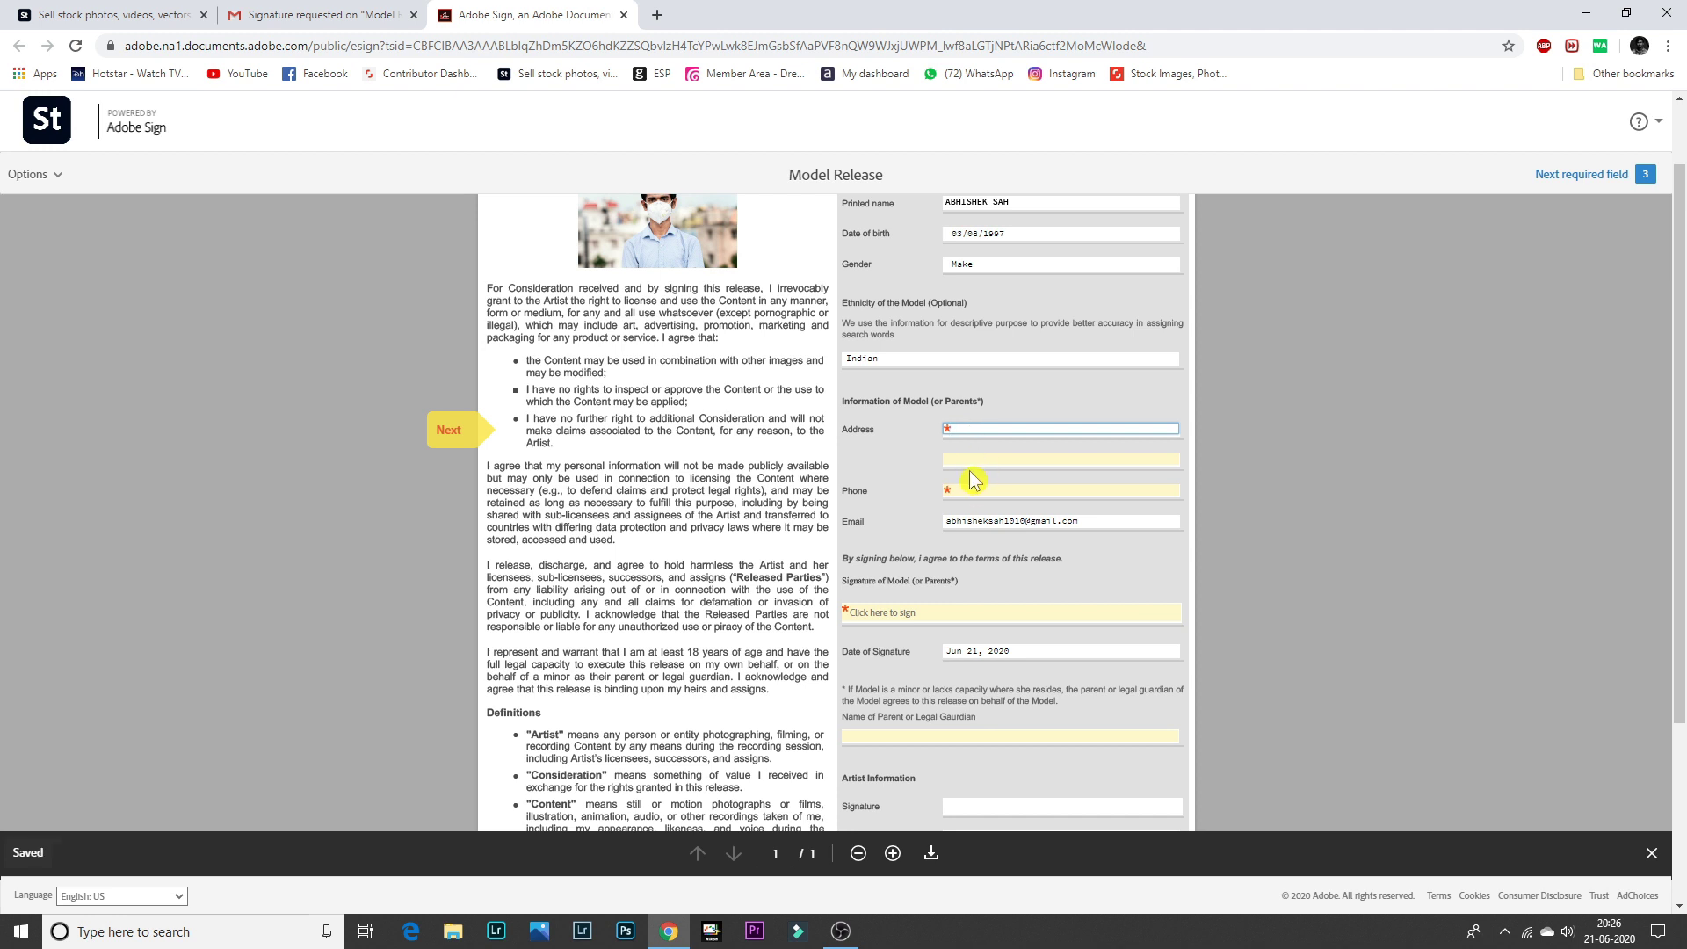
# Step: Enter the model's phone number in the Phone field of the release form
pyautogui.click(968, 492)
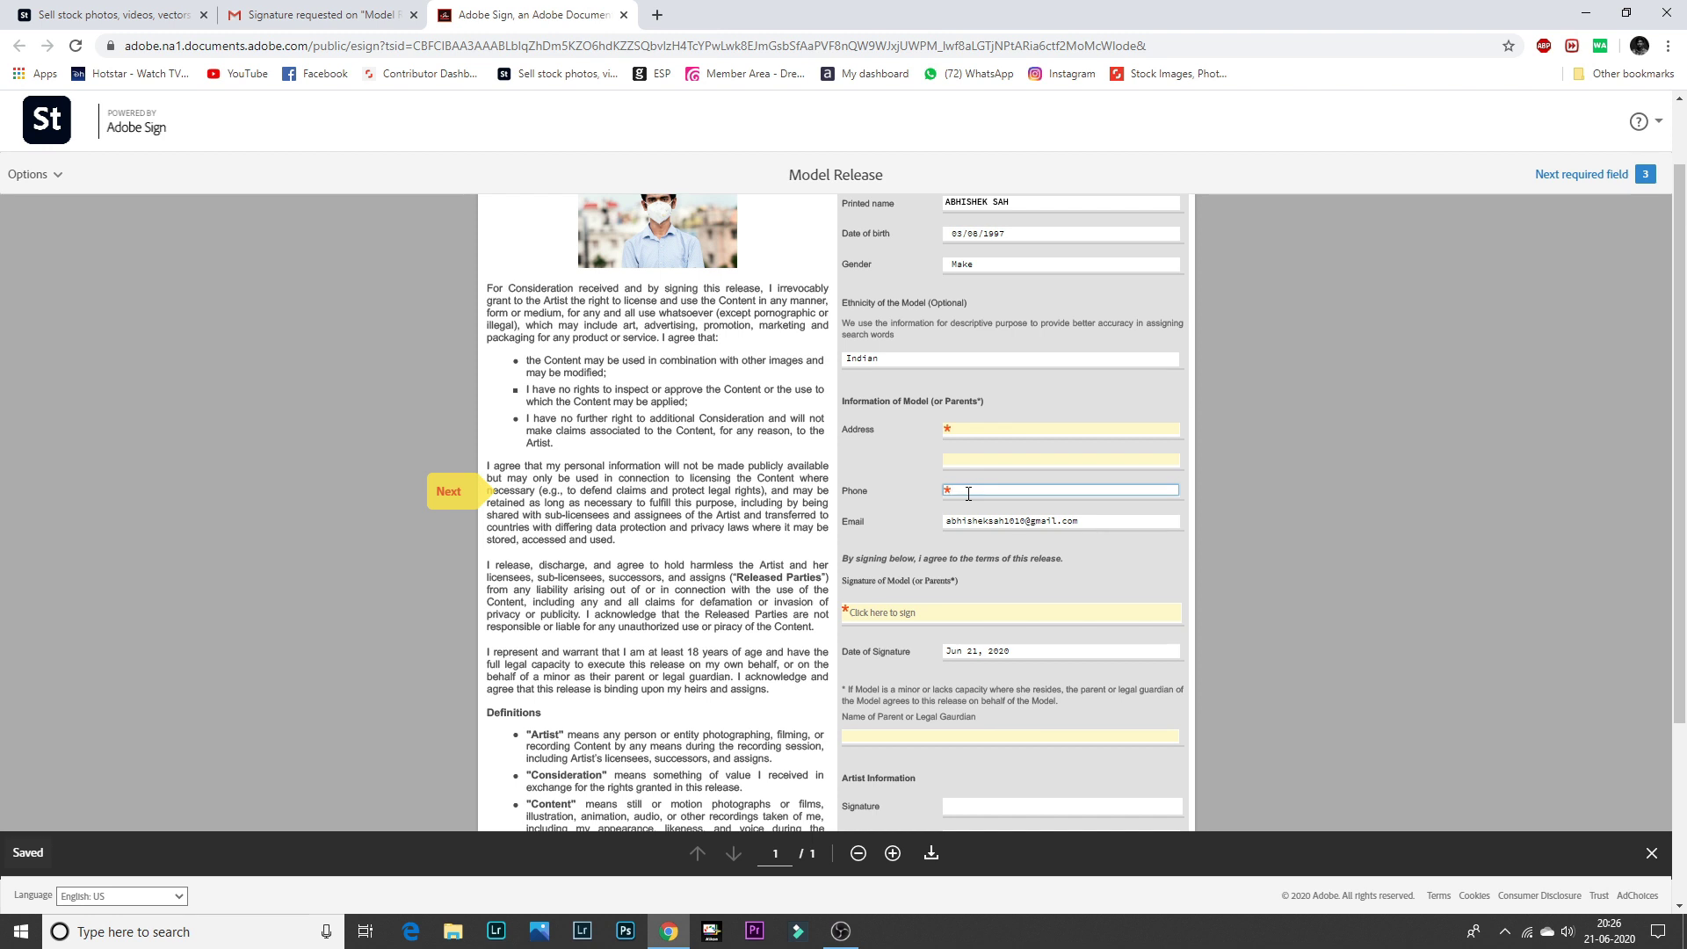
pyautogui.scroll(-2, 987, 428)
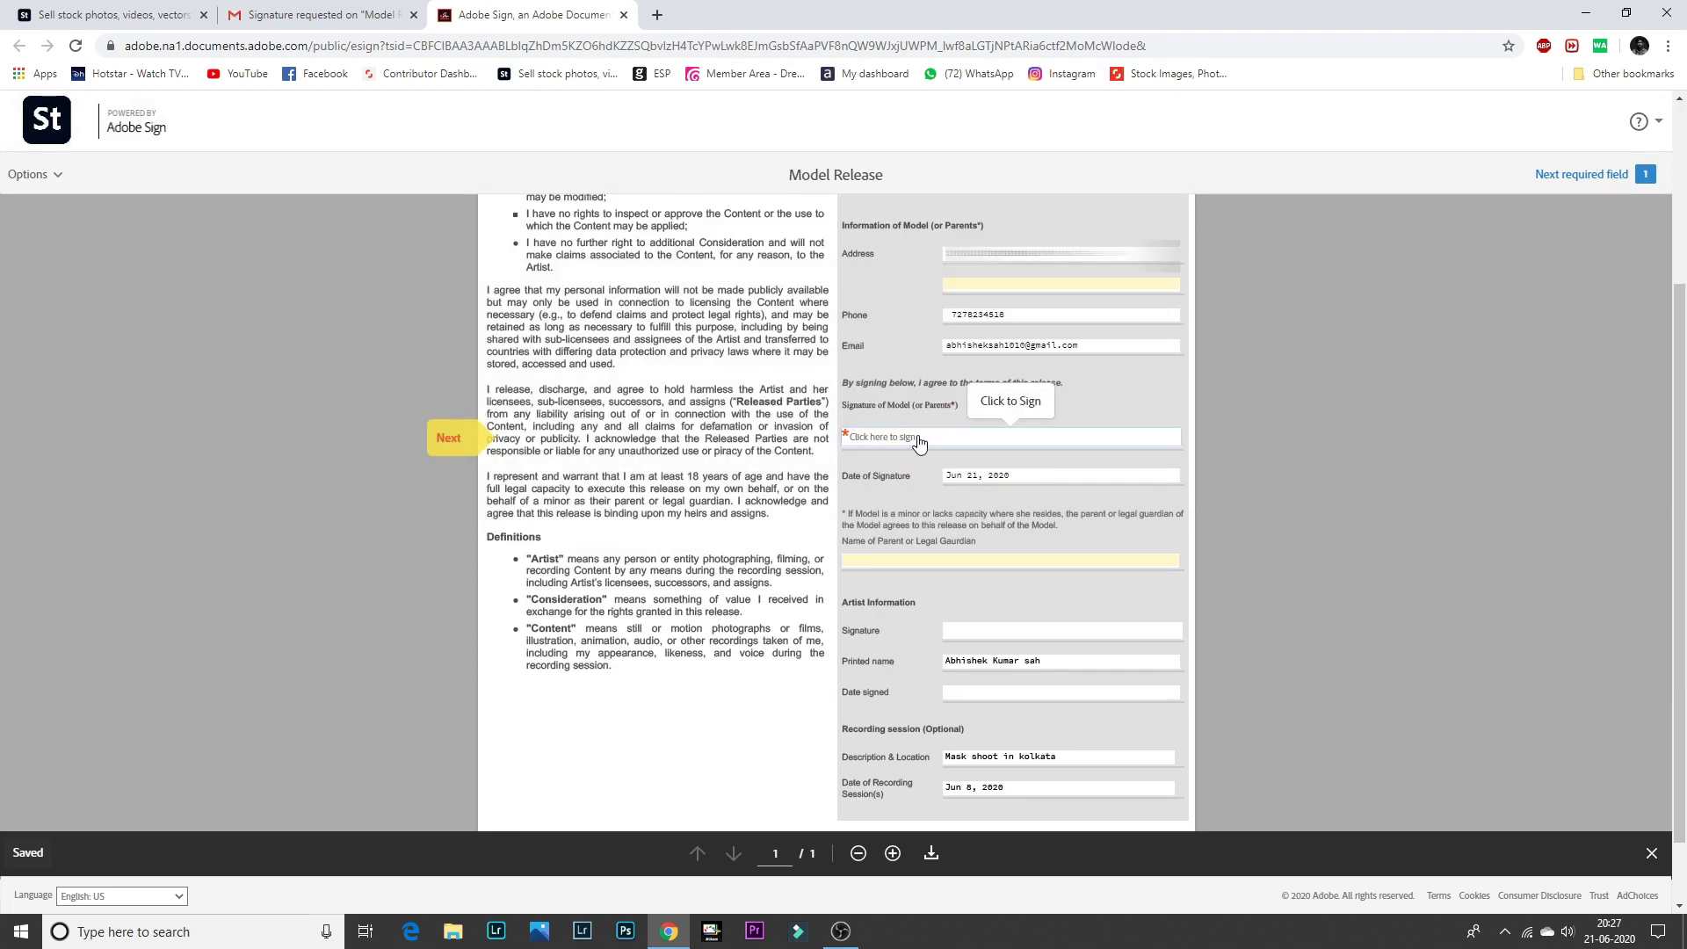
# Step: Hand-draw the model's signature with an underline, add the signer's name, and apply it
pyautogui.click(919, 443)
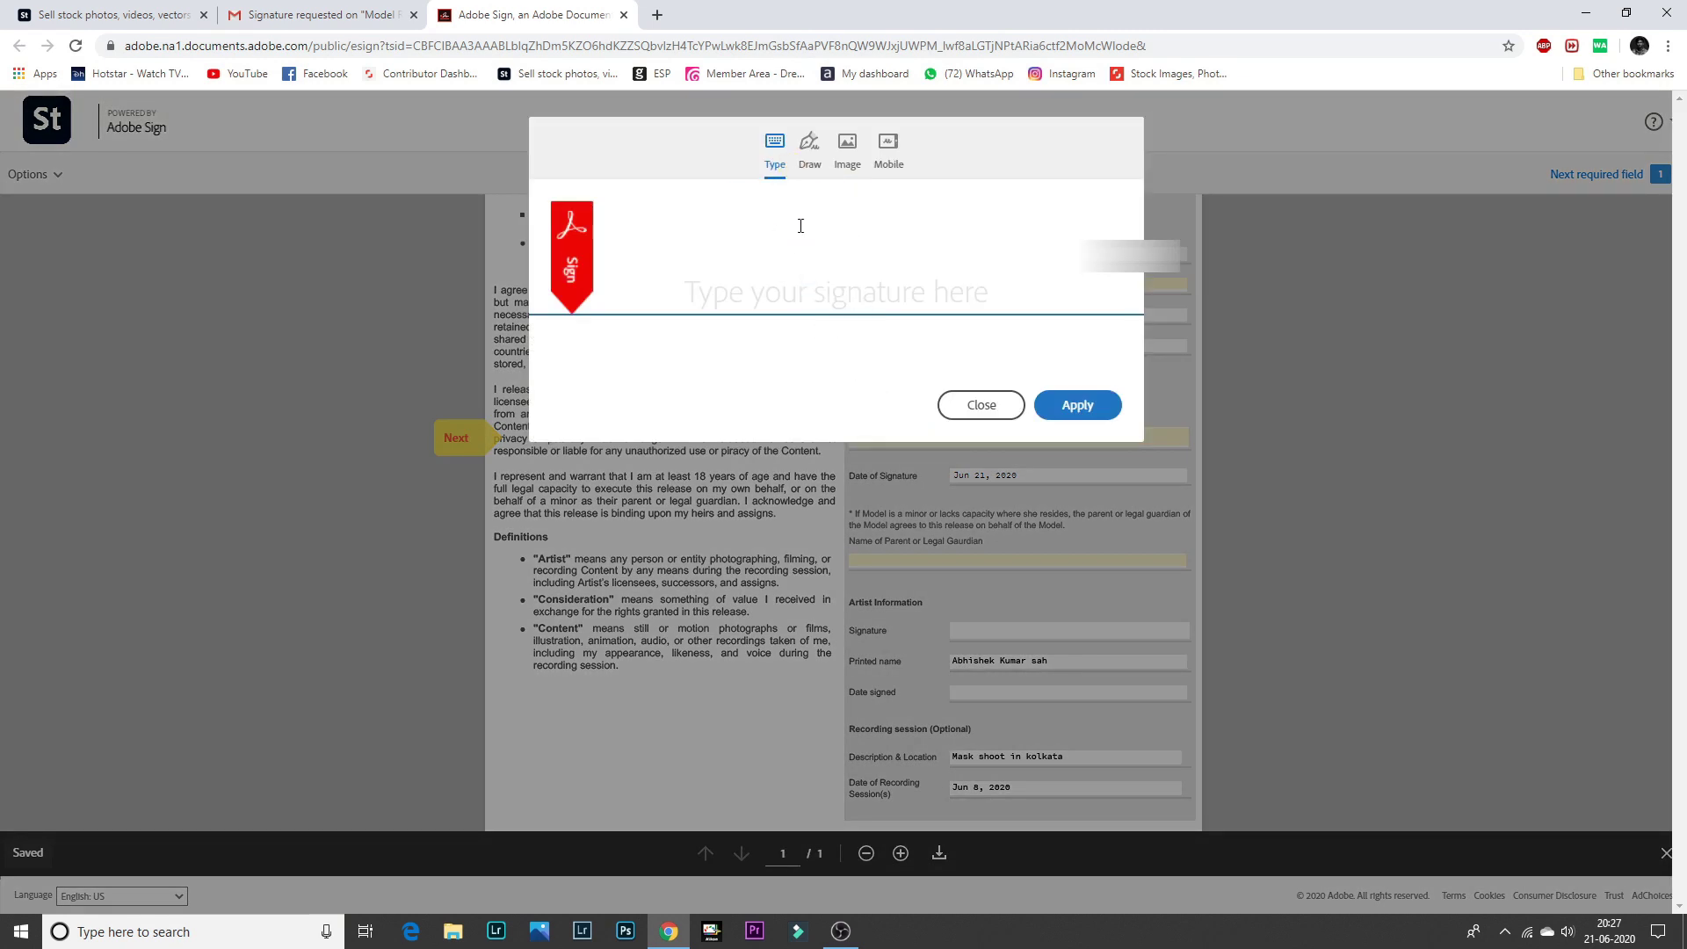
pyautogui.click(809, 154)
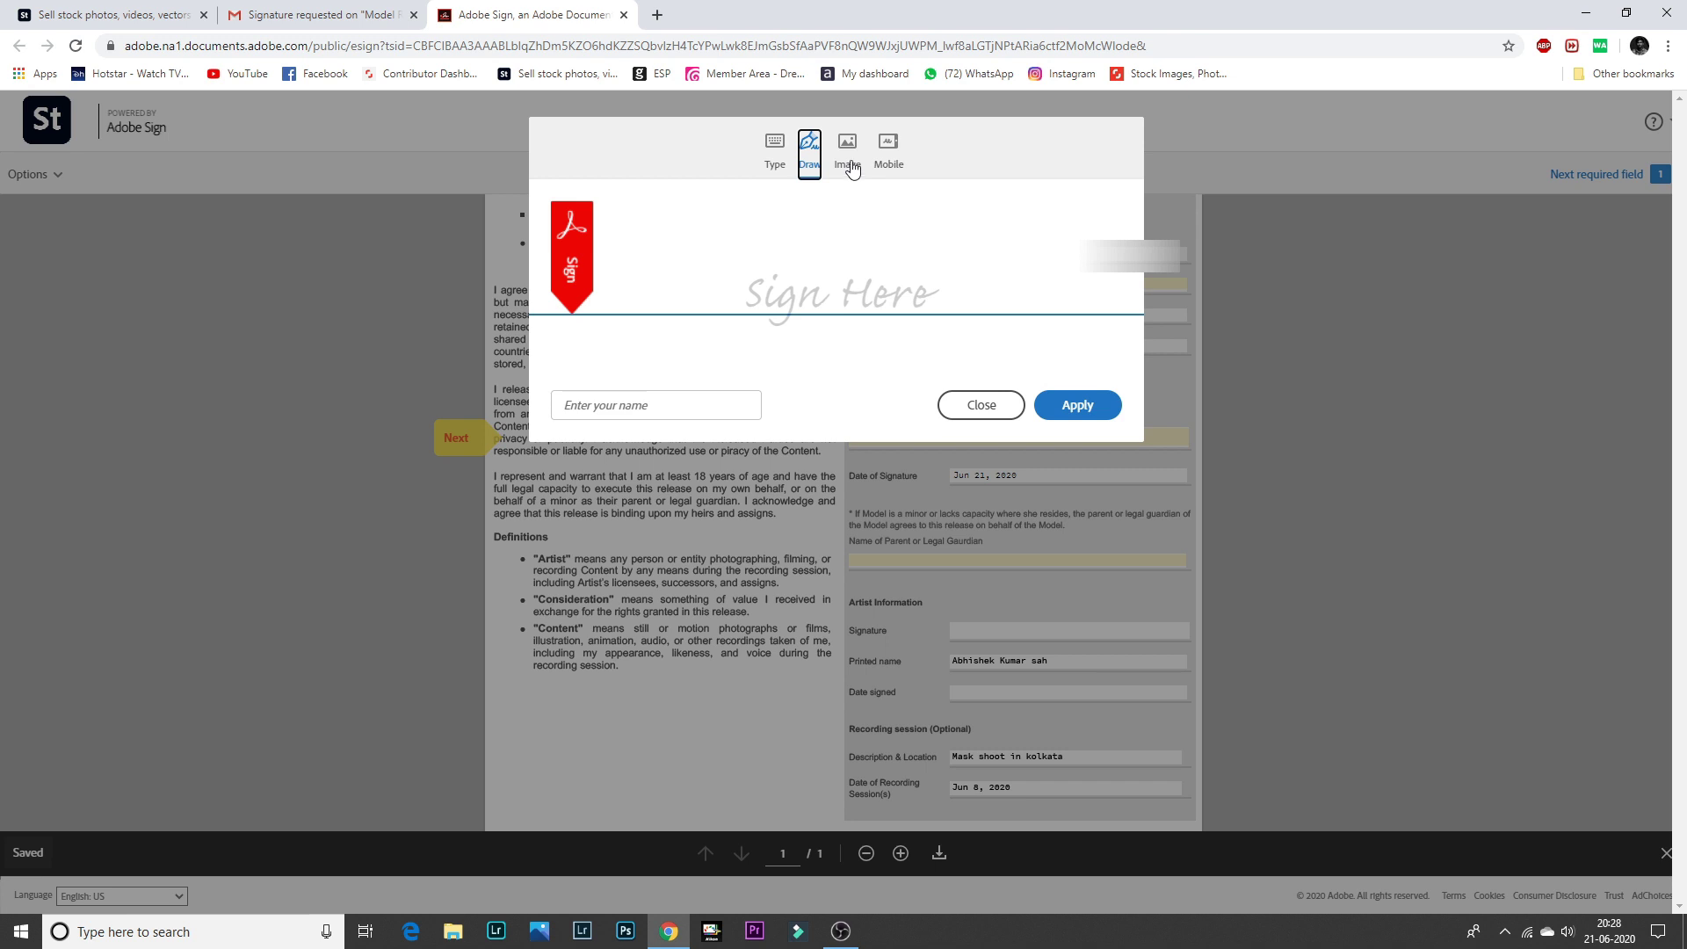
pyautogui.click(849, 169)
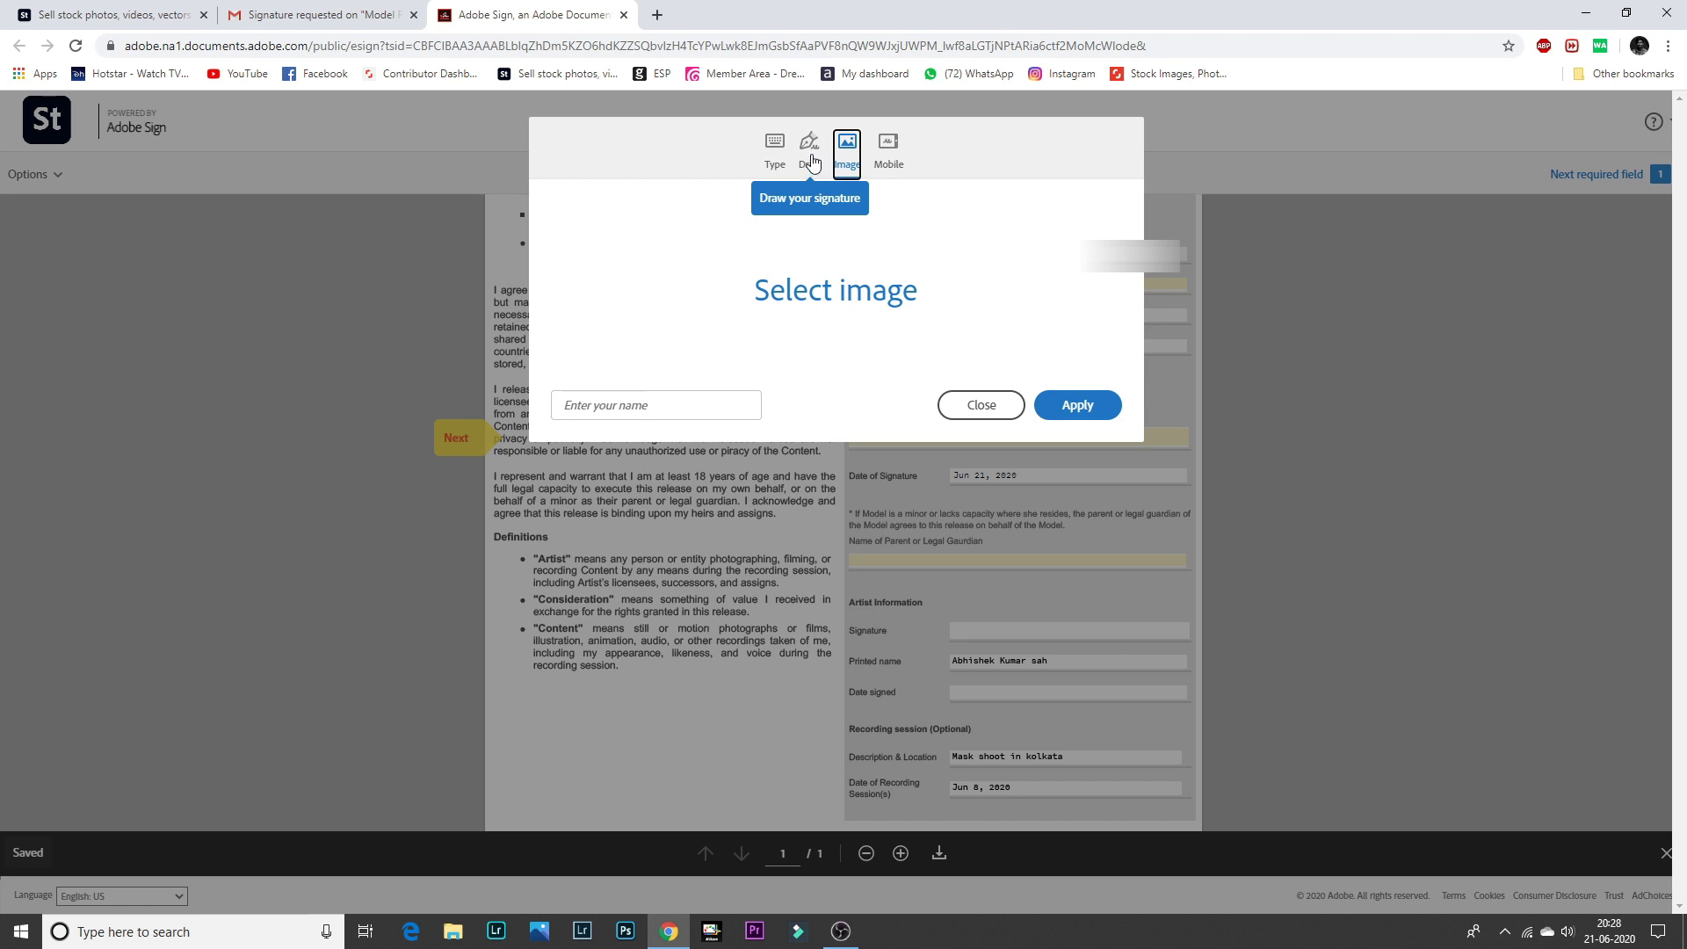
pyautogui.click(812, 161)
pyautogui.moveTo(748, 281)
pyautogui.mouseDown()
pyautogui.moveTo(810, 295)
pyautogui.moveTo(898, 260)
pyautogui.mouseUp()
pyautogui.click(904, 277)
pyautogui.moveTo(819, 308); pyautogui.dragTo(1059, 305)
pyautogui.click(672, 404)
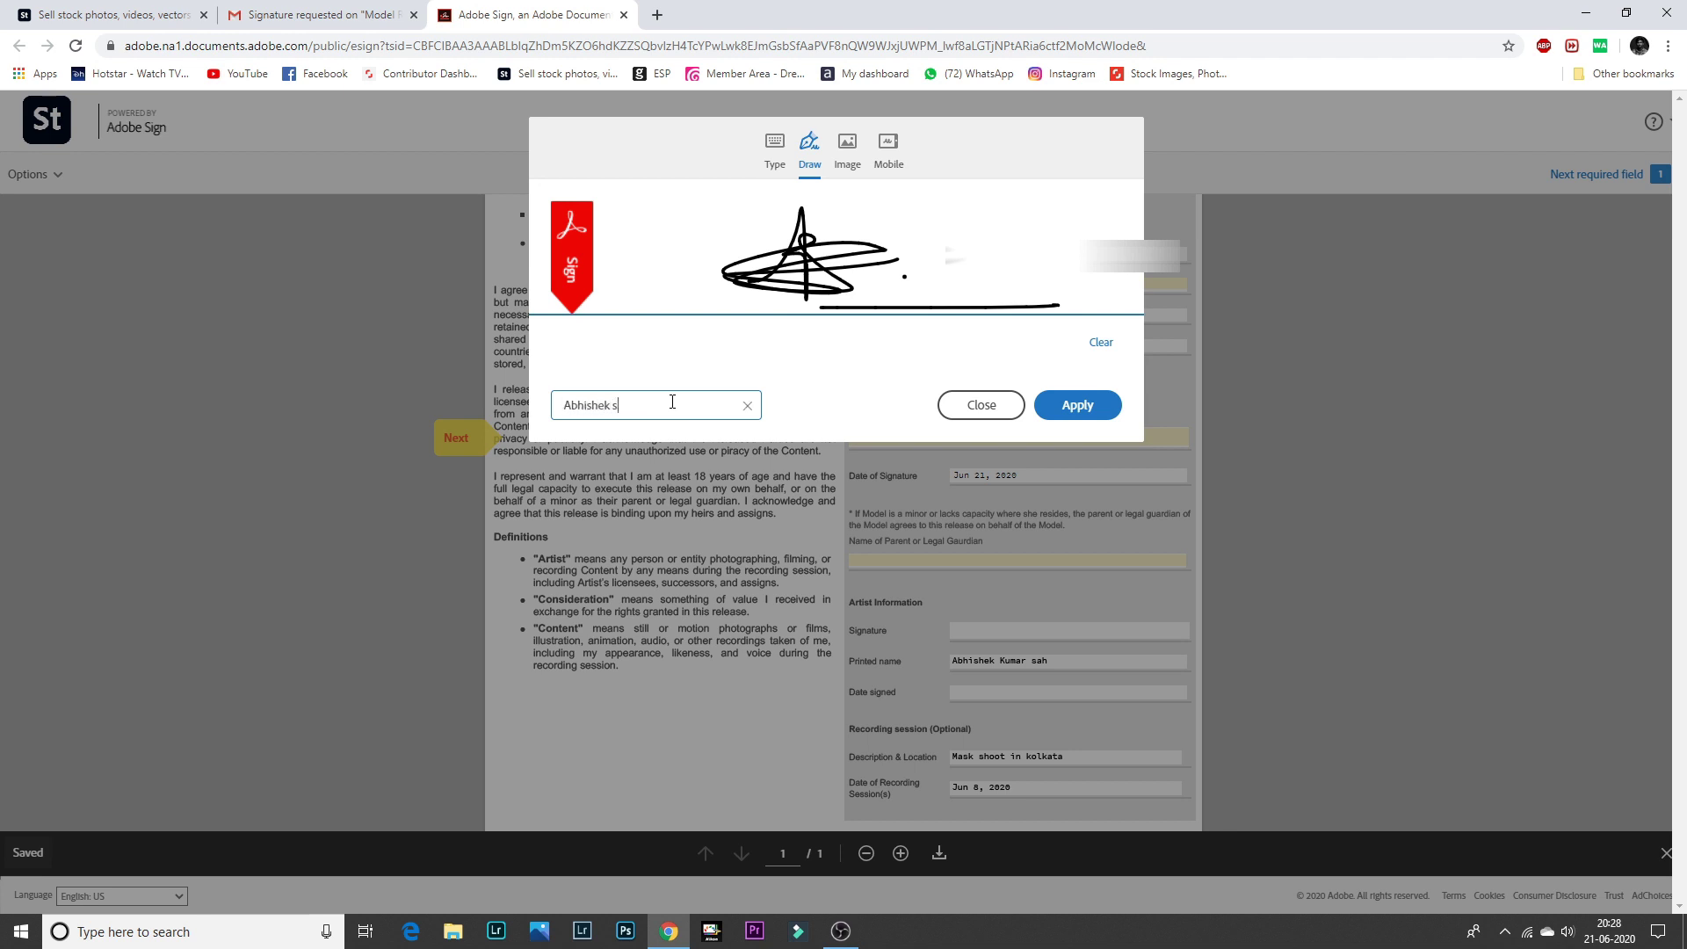
pyautogui.click(1090, 405)
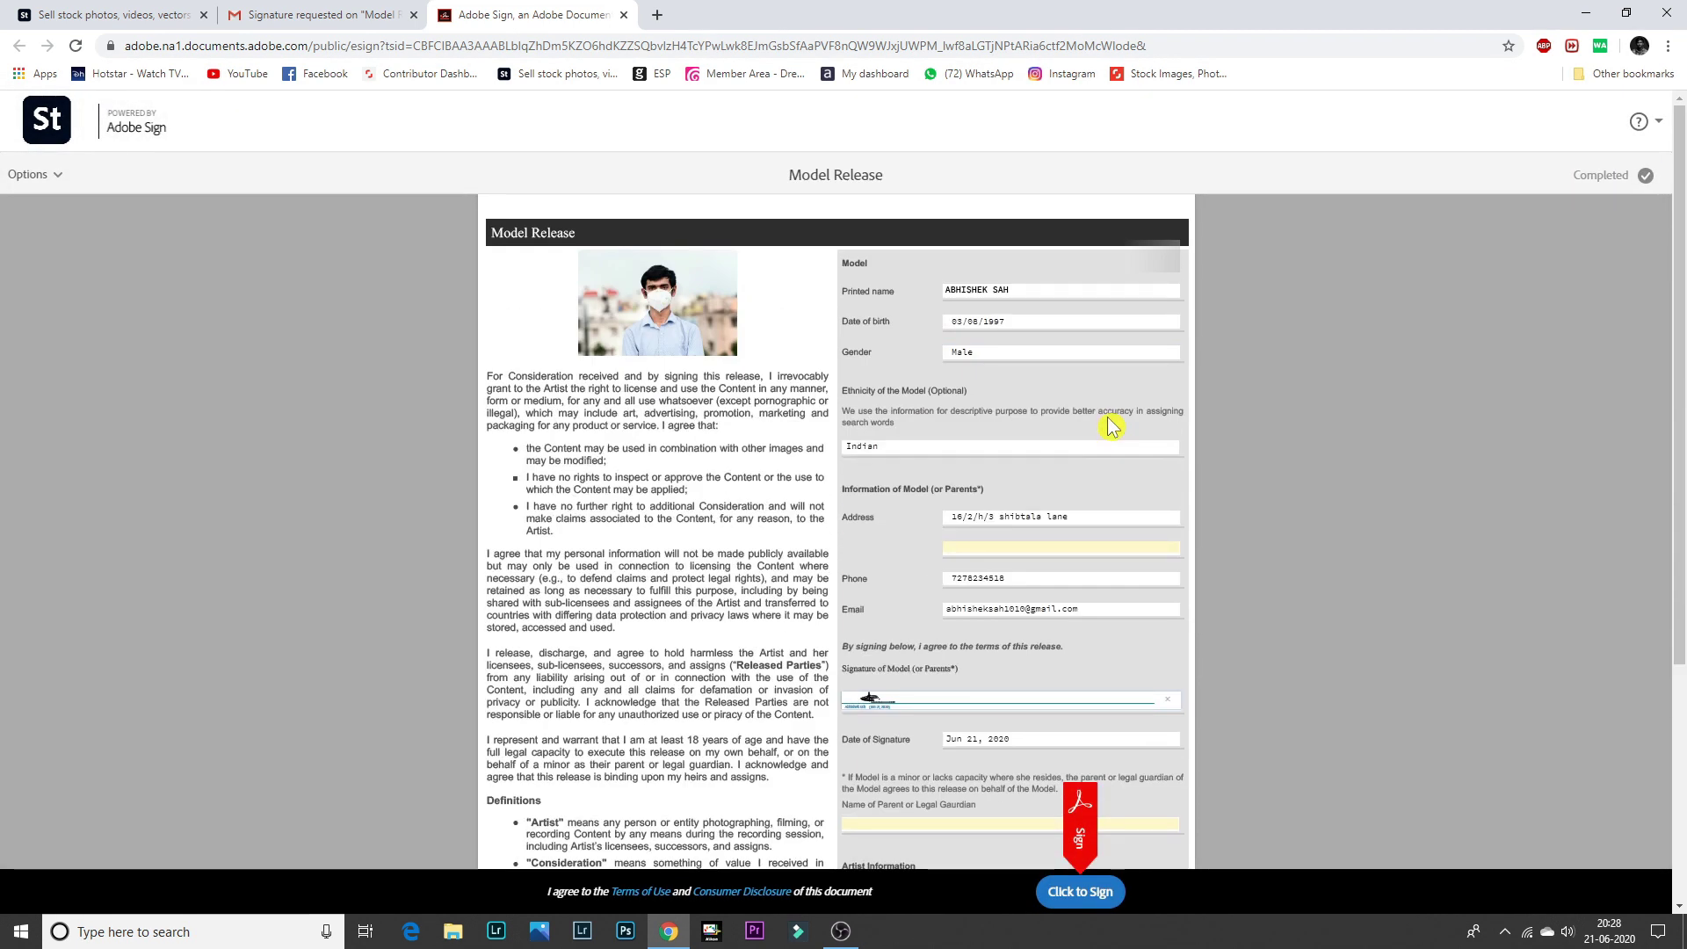
# Step: Submit the model's signature on the release with Click to Sign
pyautogui.click(1090, 892)
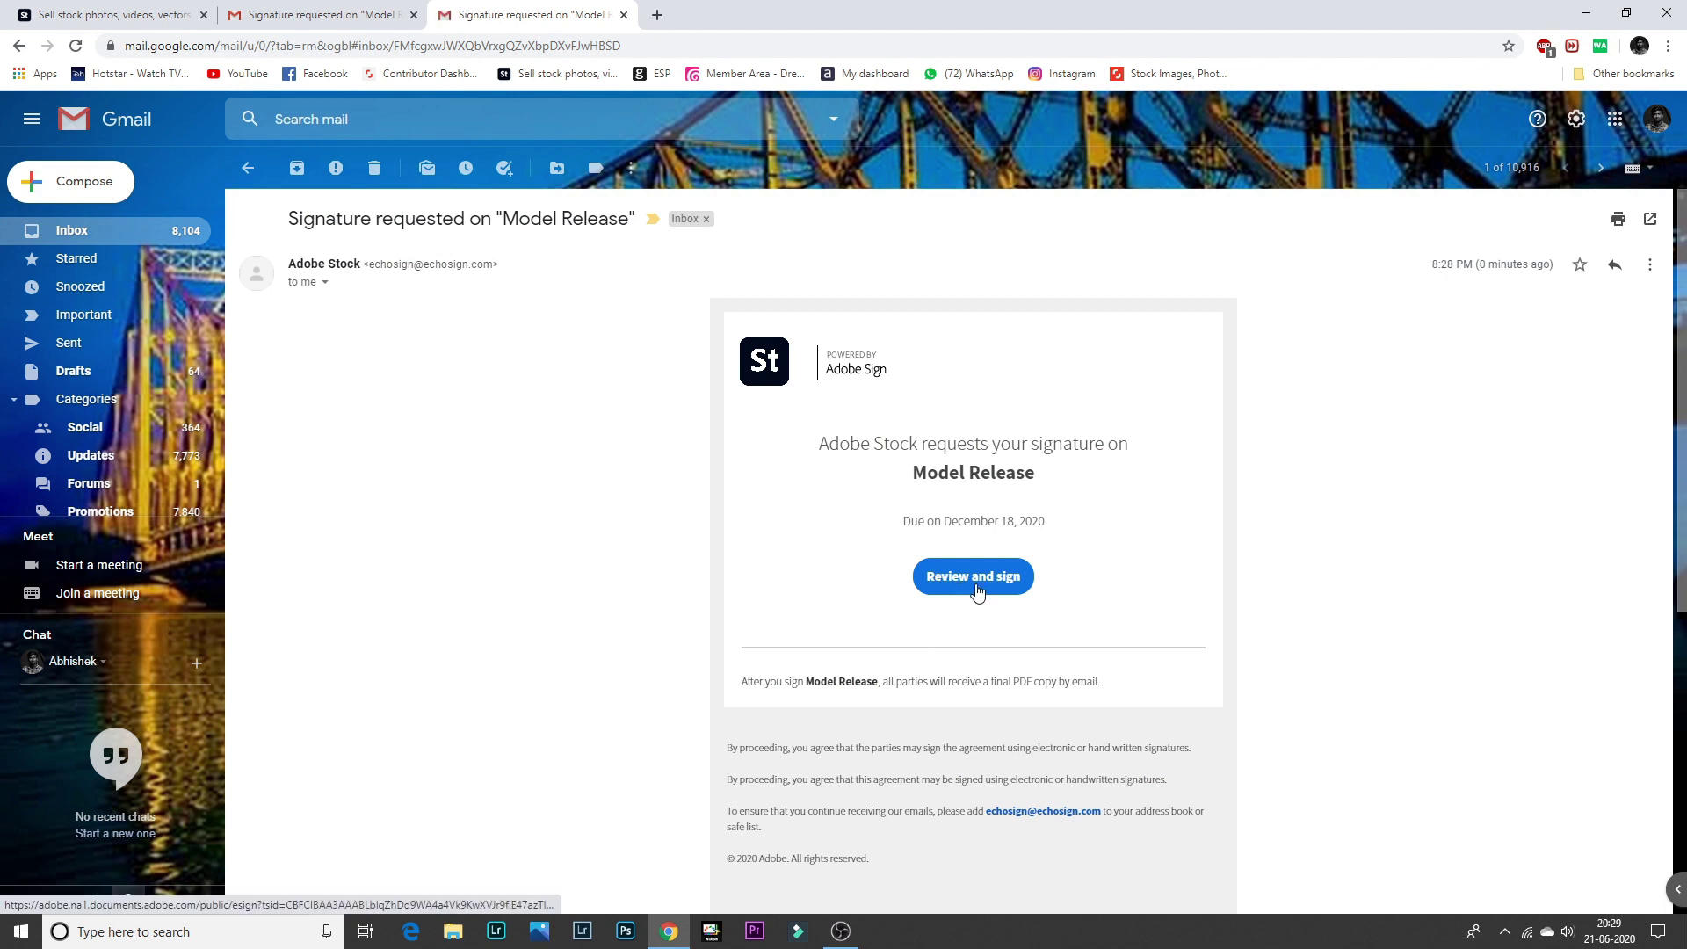
# Step: From the email, hand-draw and apply the artist's signature, then submit the signing
pyautogui.click(977, 590)
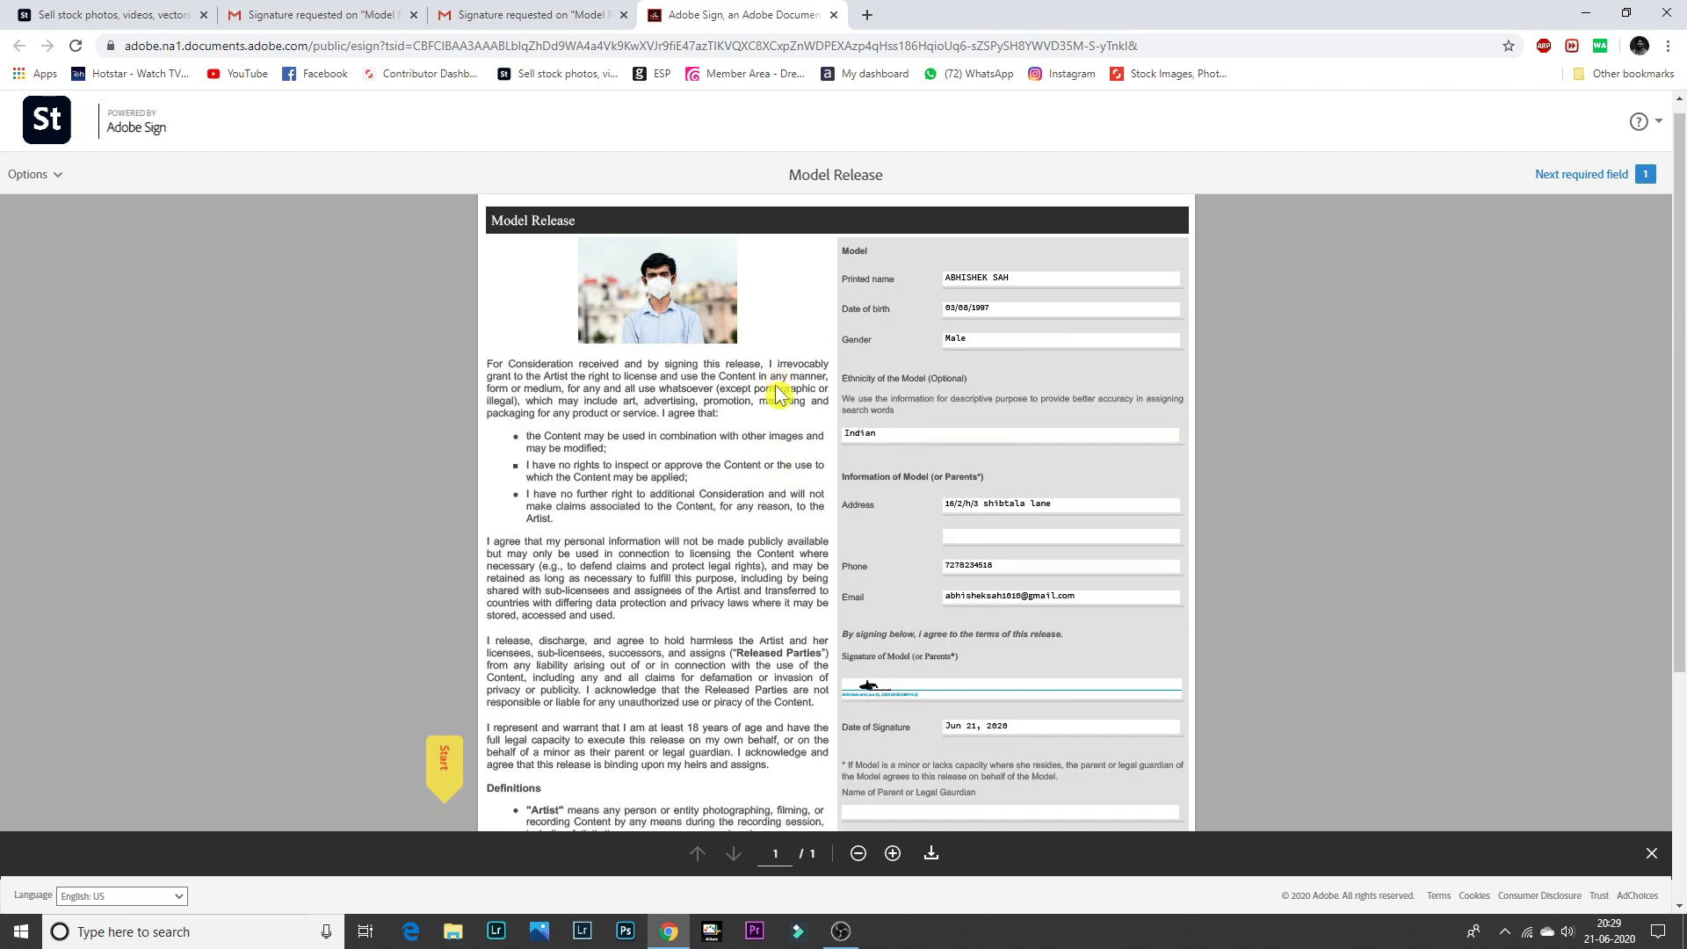
pyautogui.scroll(-3, 776, 395)
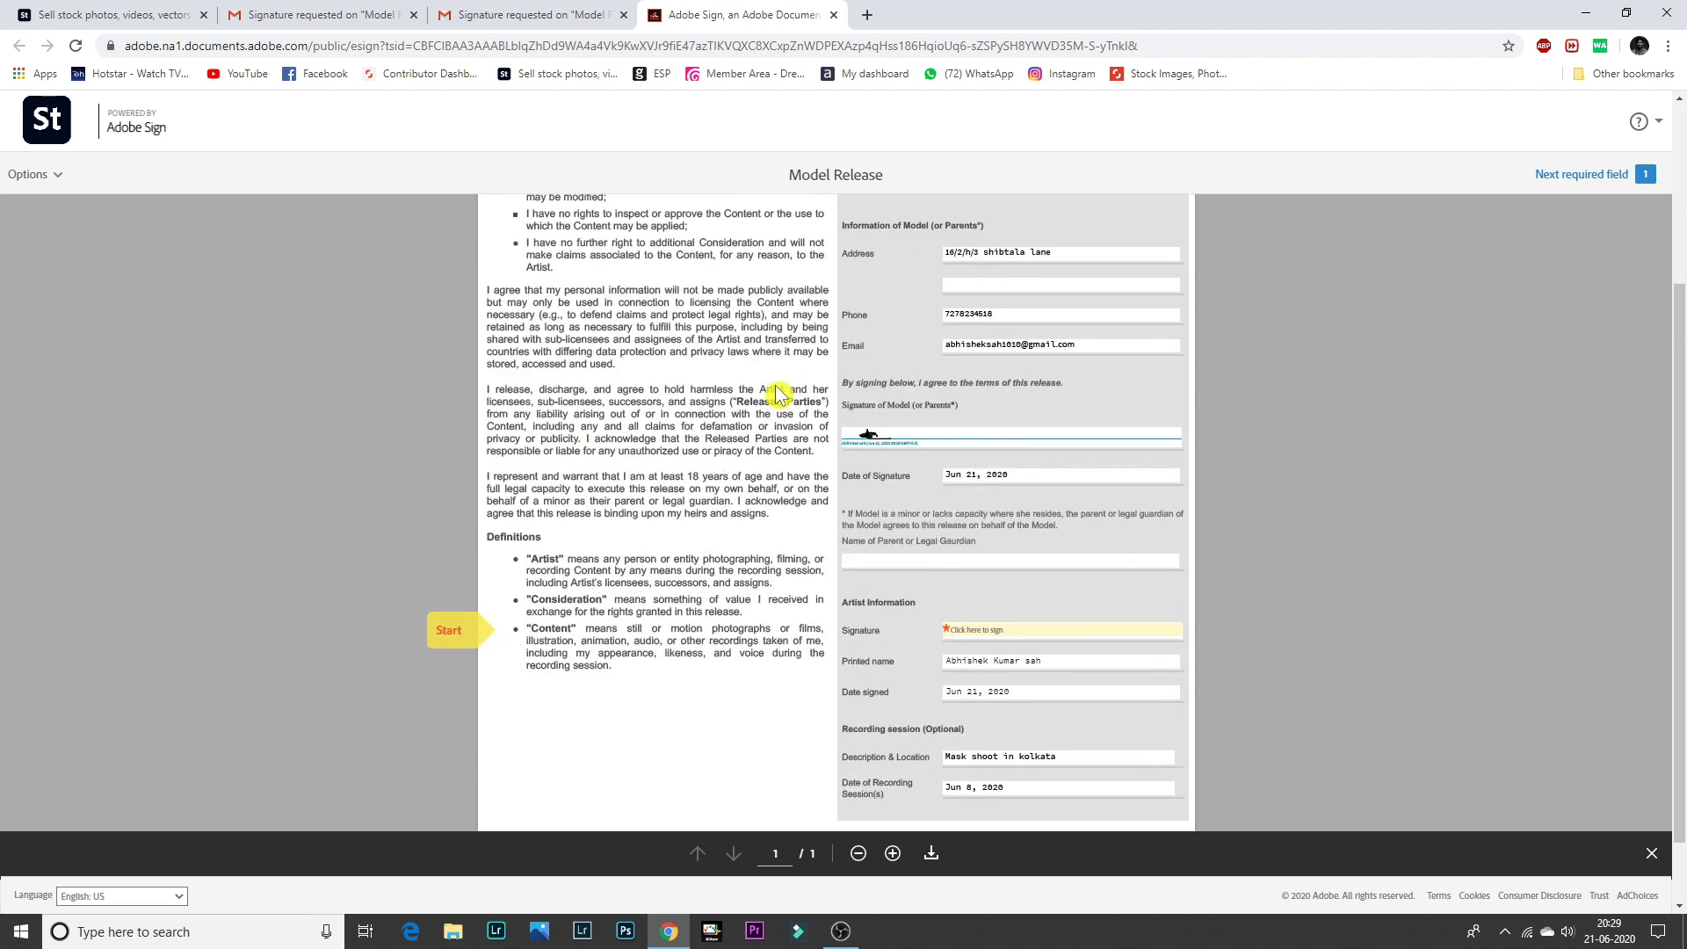
pyautogui.click(968, 633)
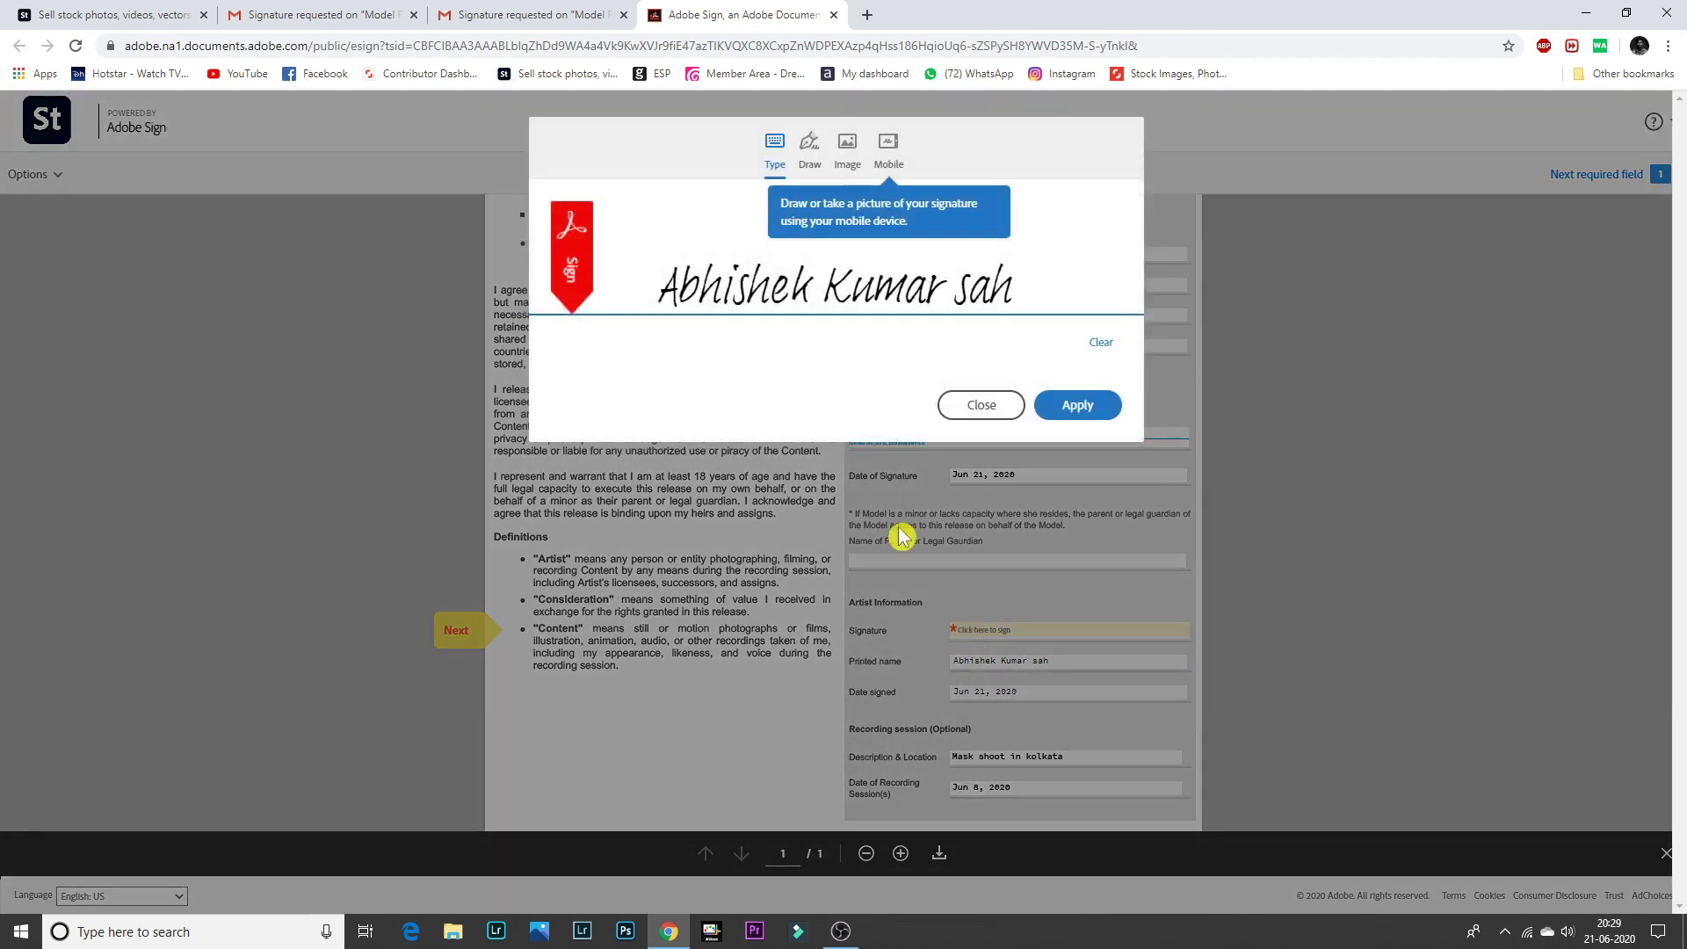
pyautogui.click(809, 151)
pyautogui.moveTo(776, 281)
pyautogui.mouseDown()
pyautogui.moveTo(837, 307)
pyautogui.moveTo(1070, 268)
pyautogui.moveTo(1086, 286)
pyautogui.moveTo(1037, 271)
pyautogui.mouseUp()
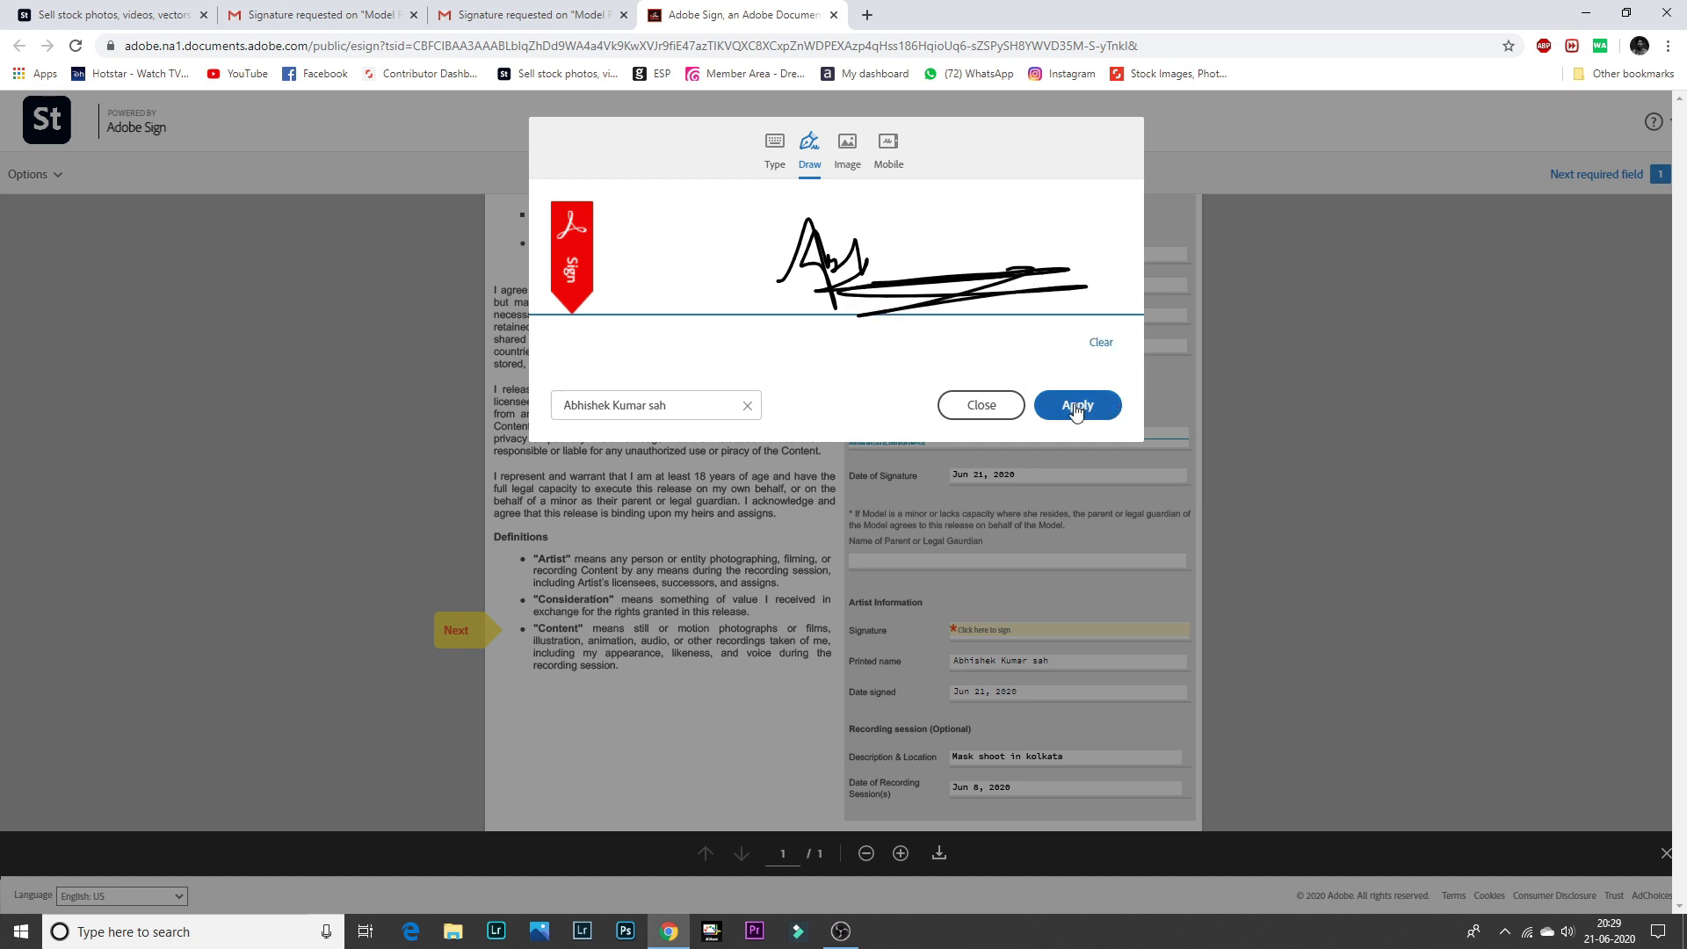
pyautogui.click(1071, 406)
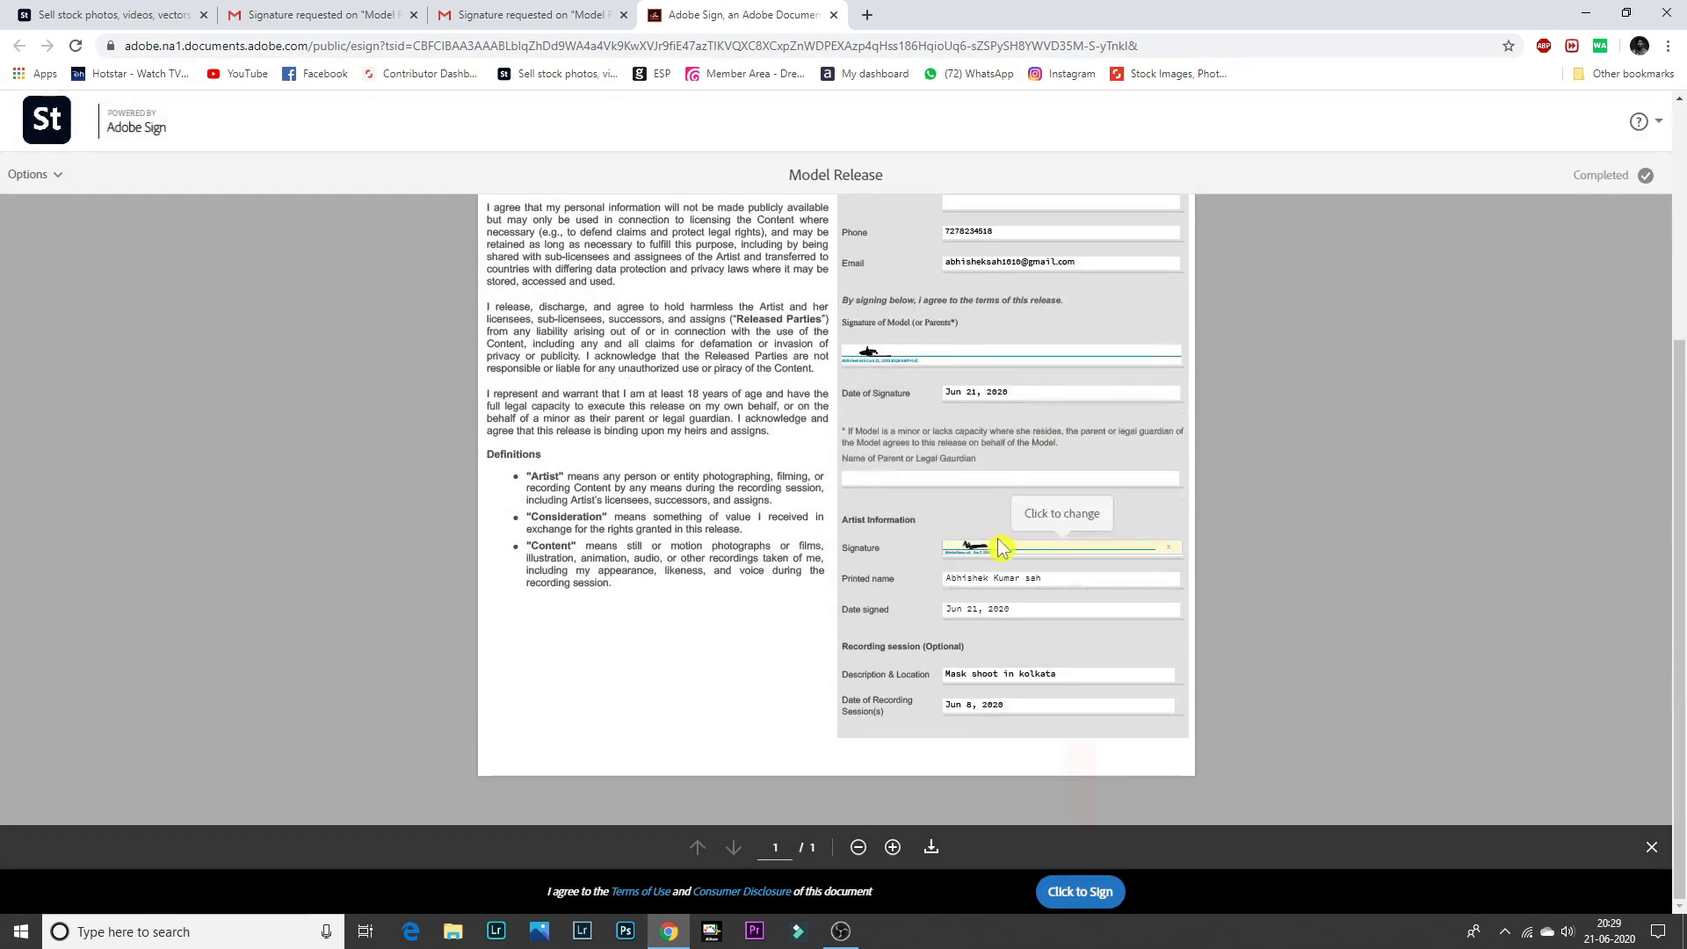
pyautogui.scroll(5, 999, 542)
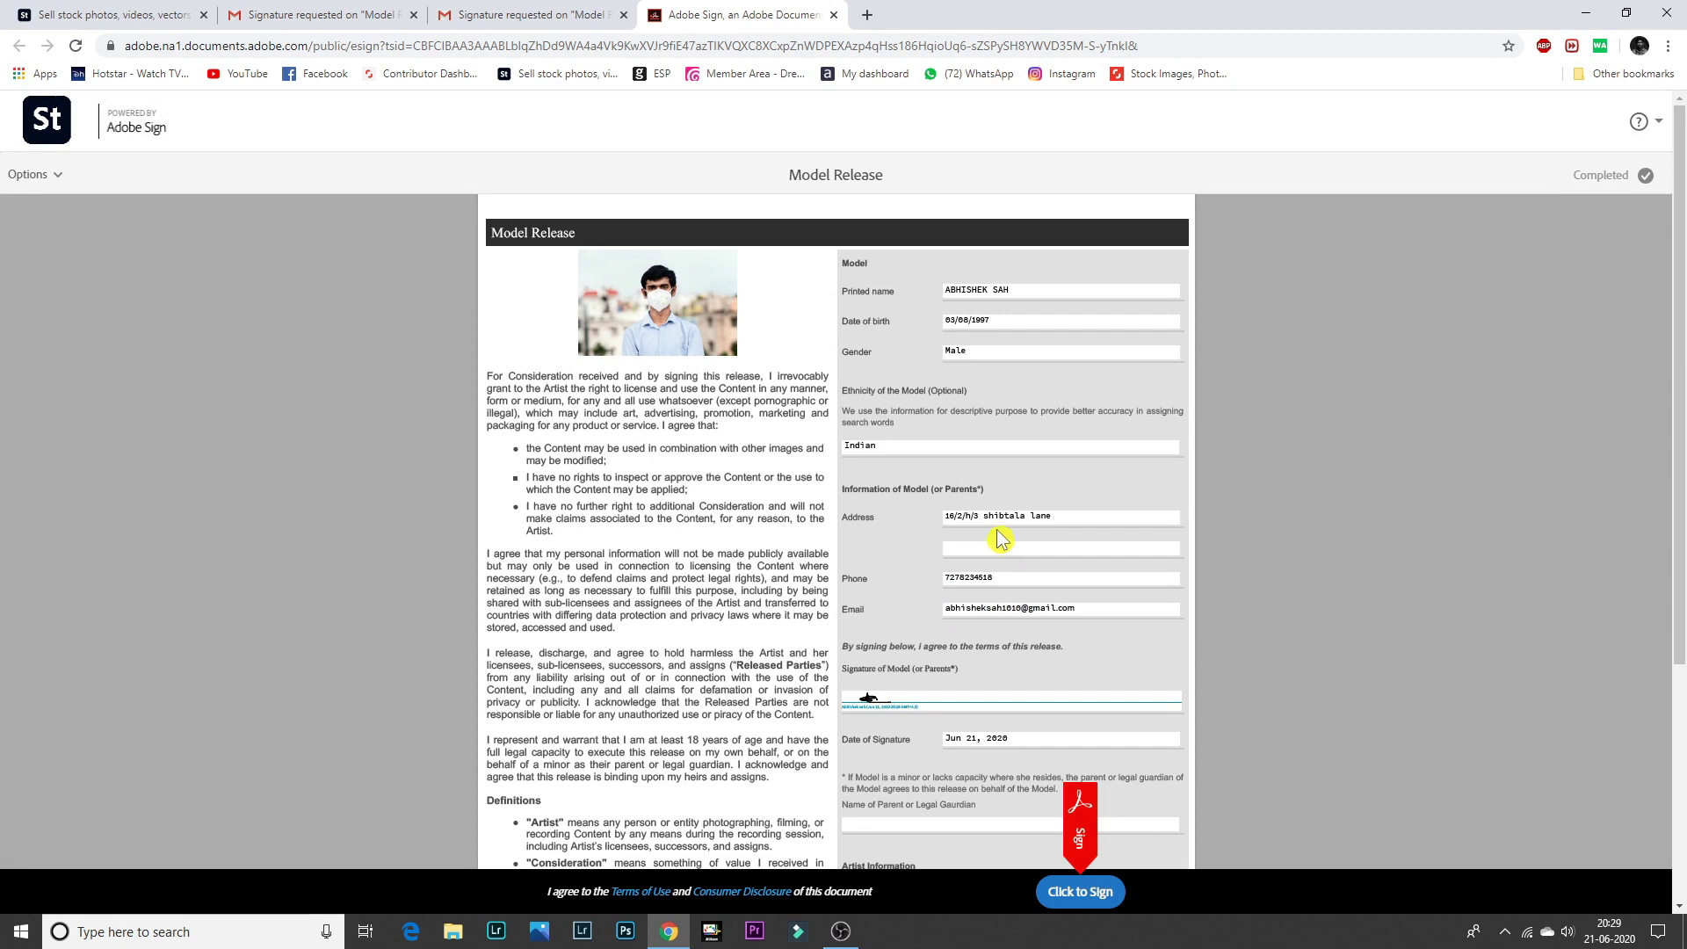
pyautogui.scroll(-4, 999, 545)
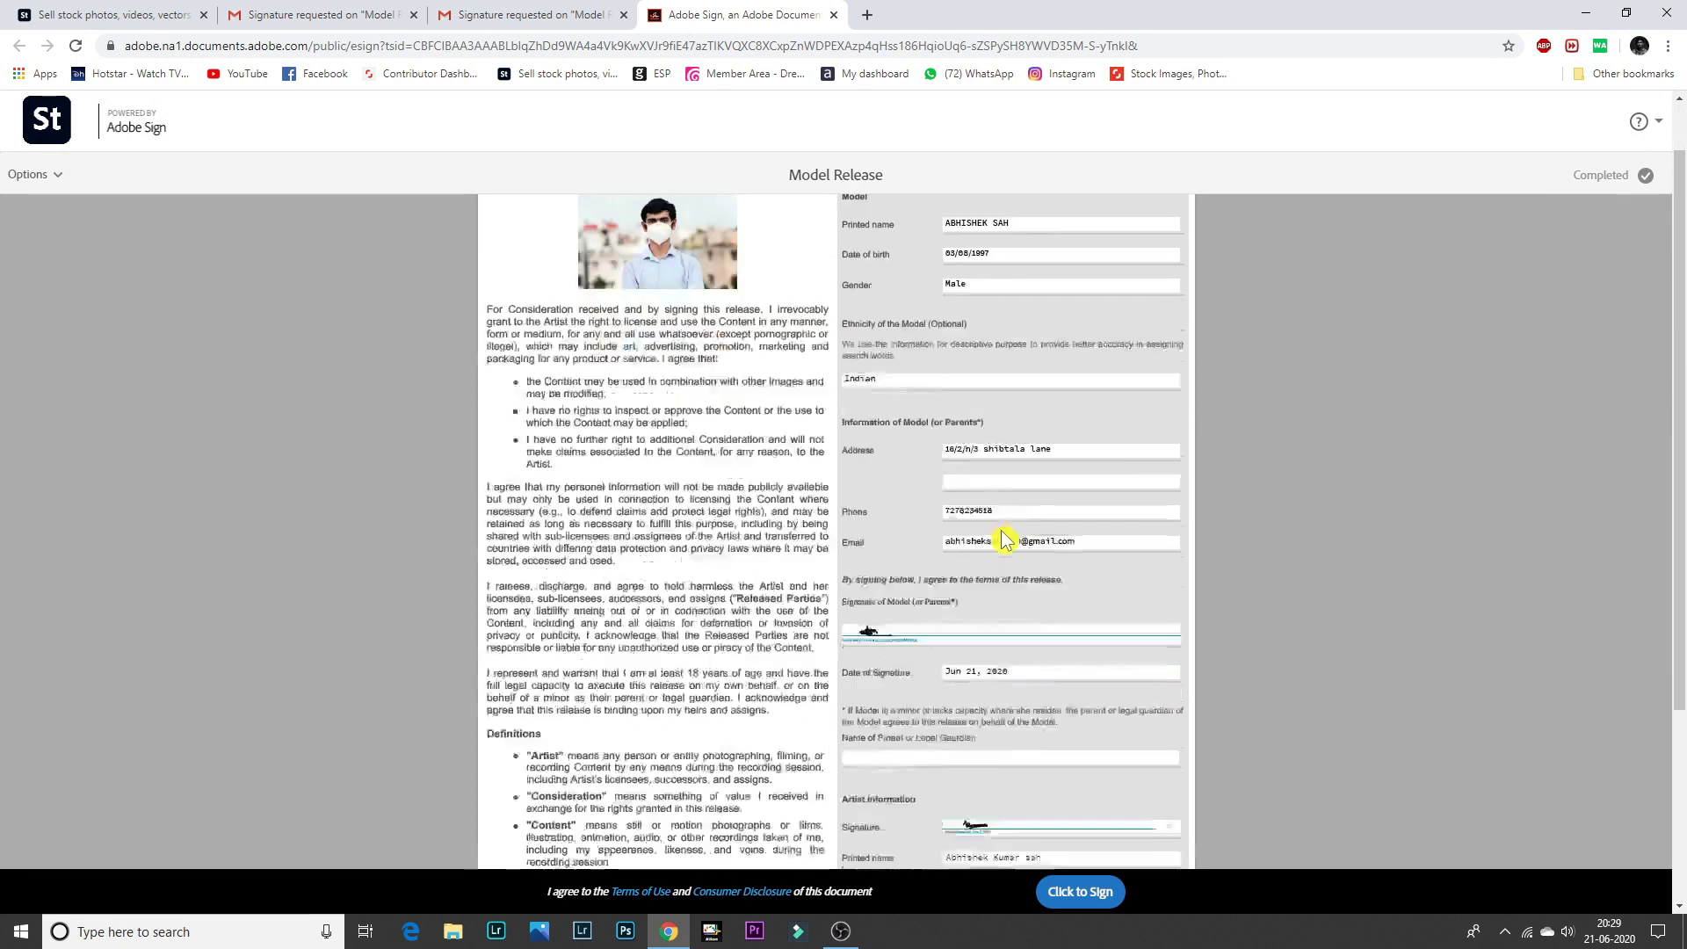
pyautogui.click(1090, 894)
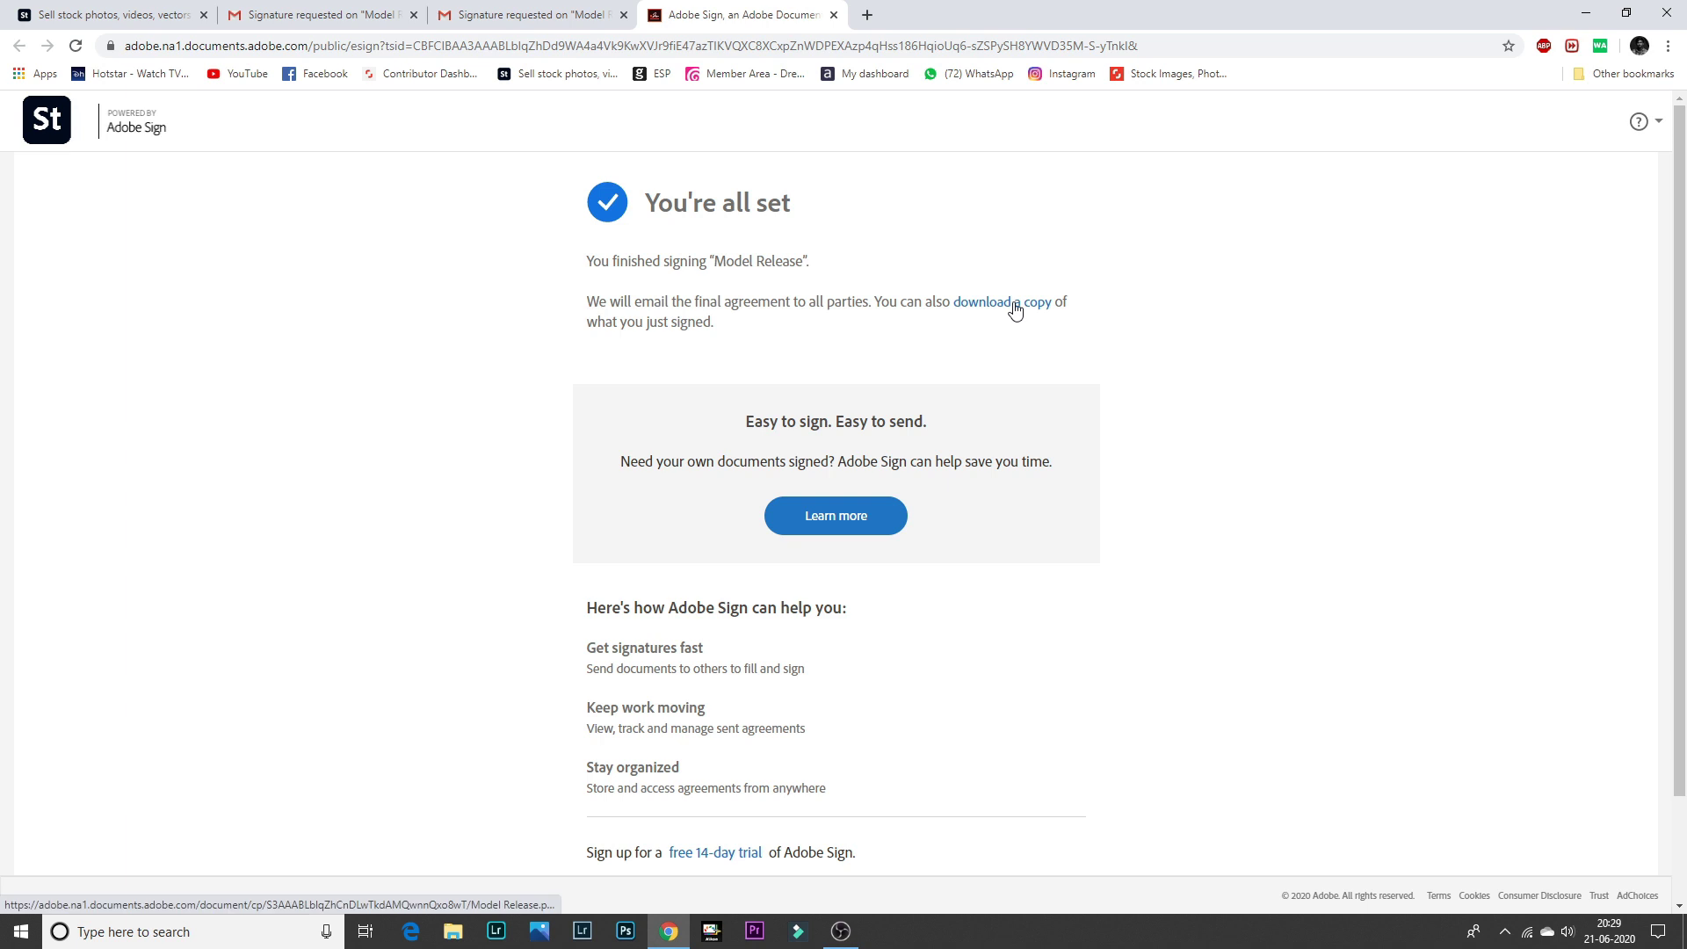
# Step: Download a PDF copy of the signed Model Release from the confirmation page
pyautogui.click(1012, 304)
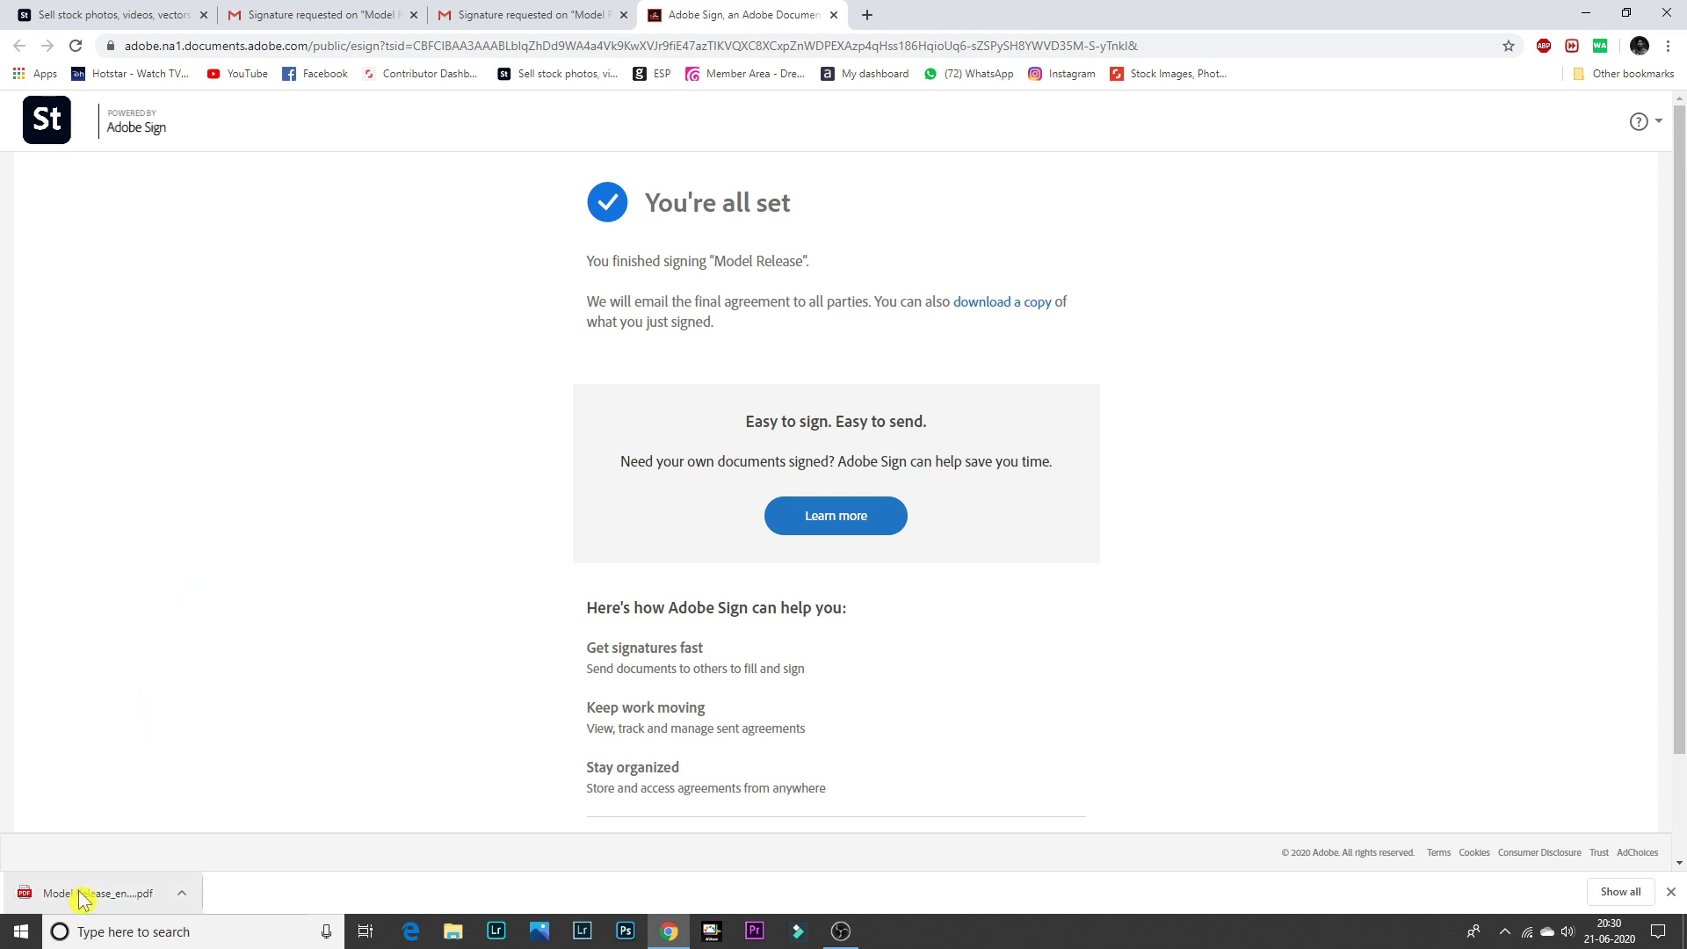
pyautogui.click(114, 14)
pyautogui.click(685, 14)
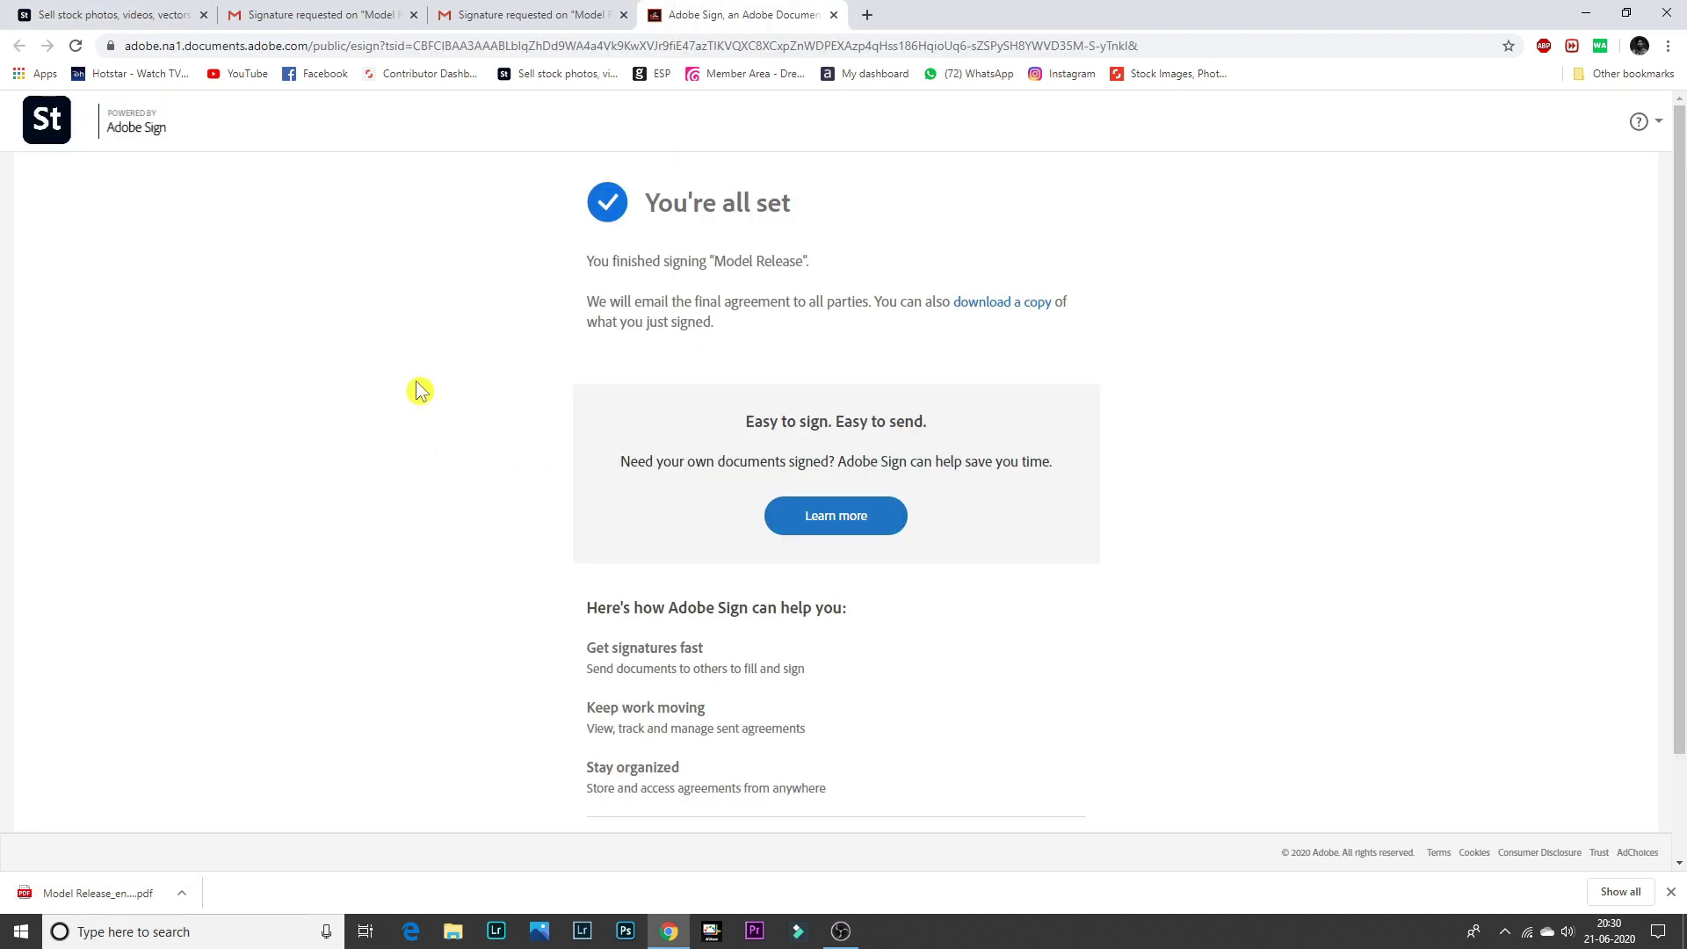
# Step: Return to the Adobe Stock Releases list and select the 06.21.2020 release's title
pyautogui.click(113, 15)
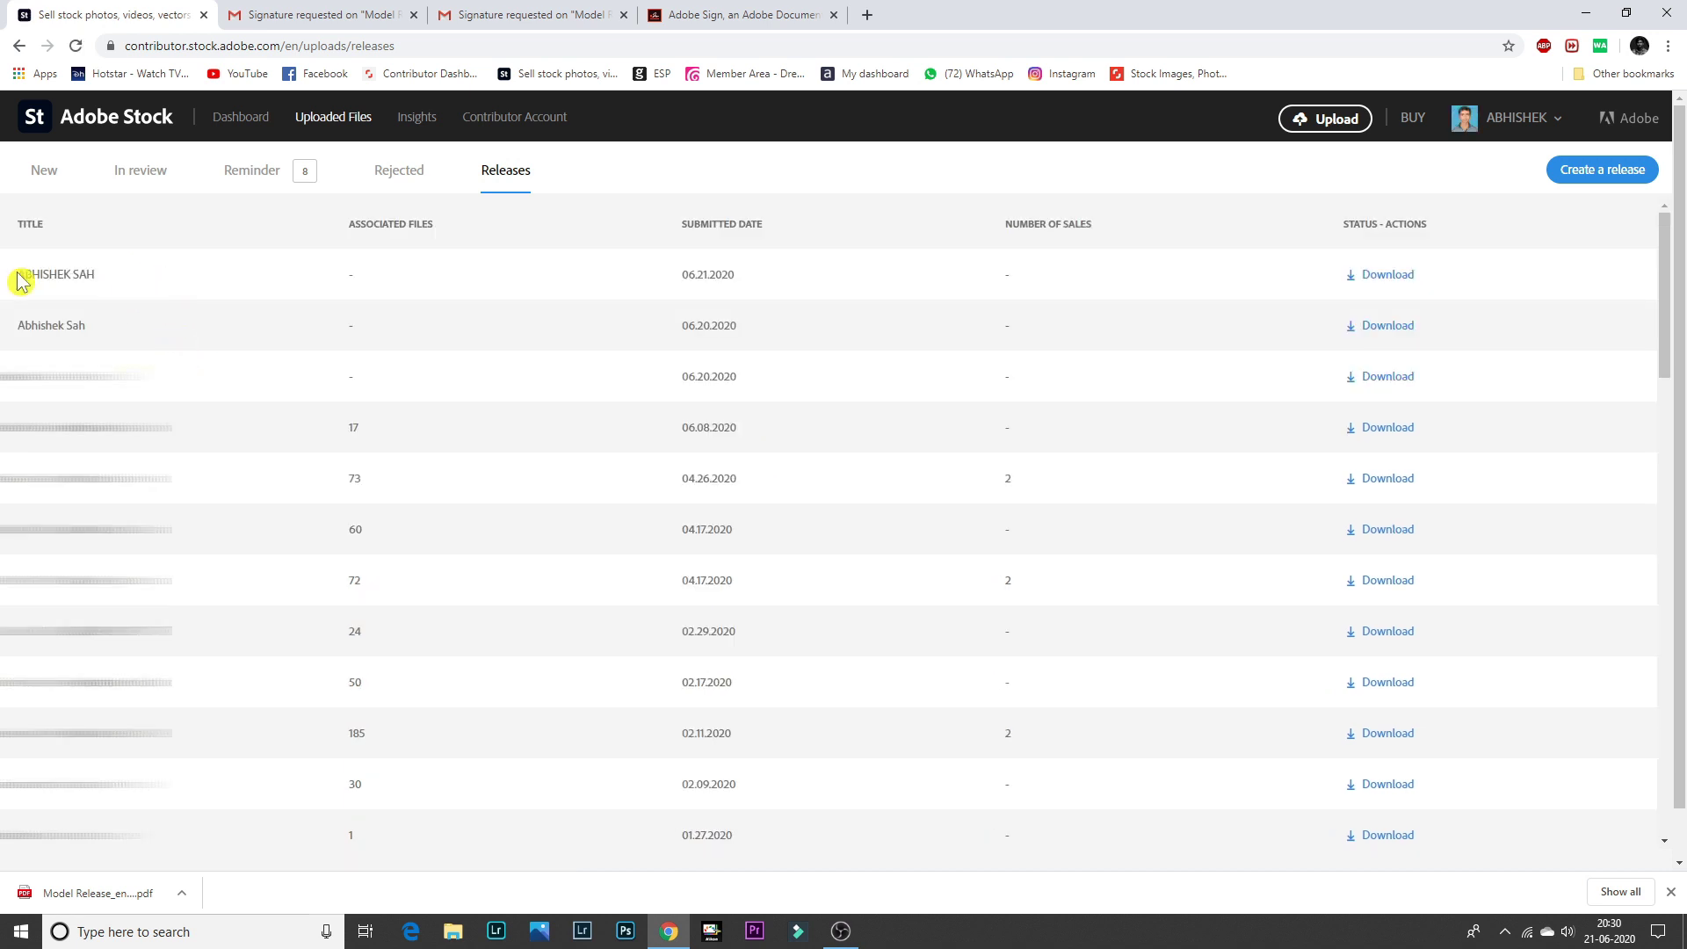
pyautogui.moveTo(19, 277); pyautogui.dragTo(376, 275)
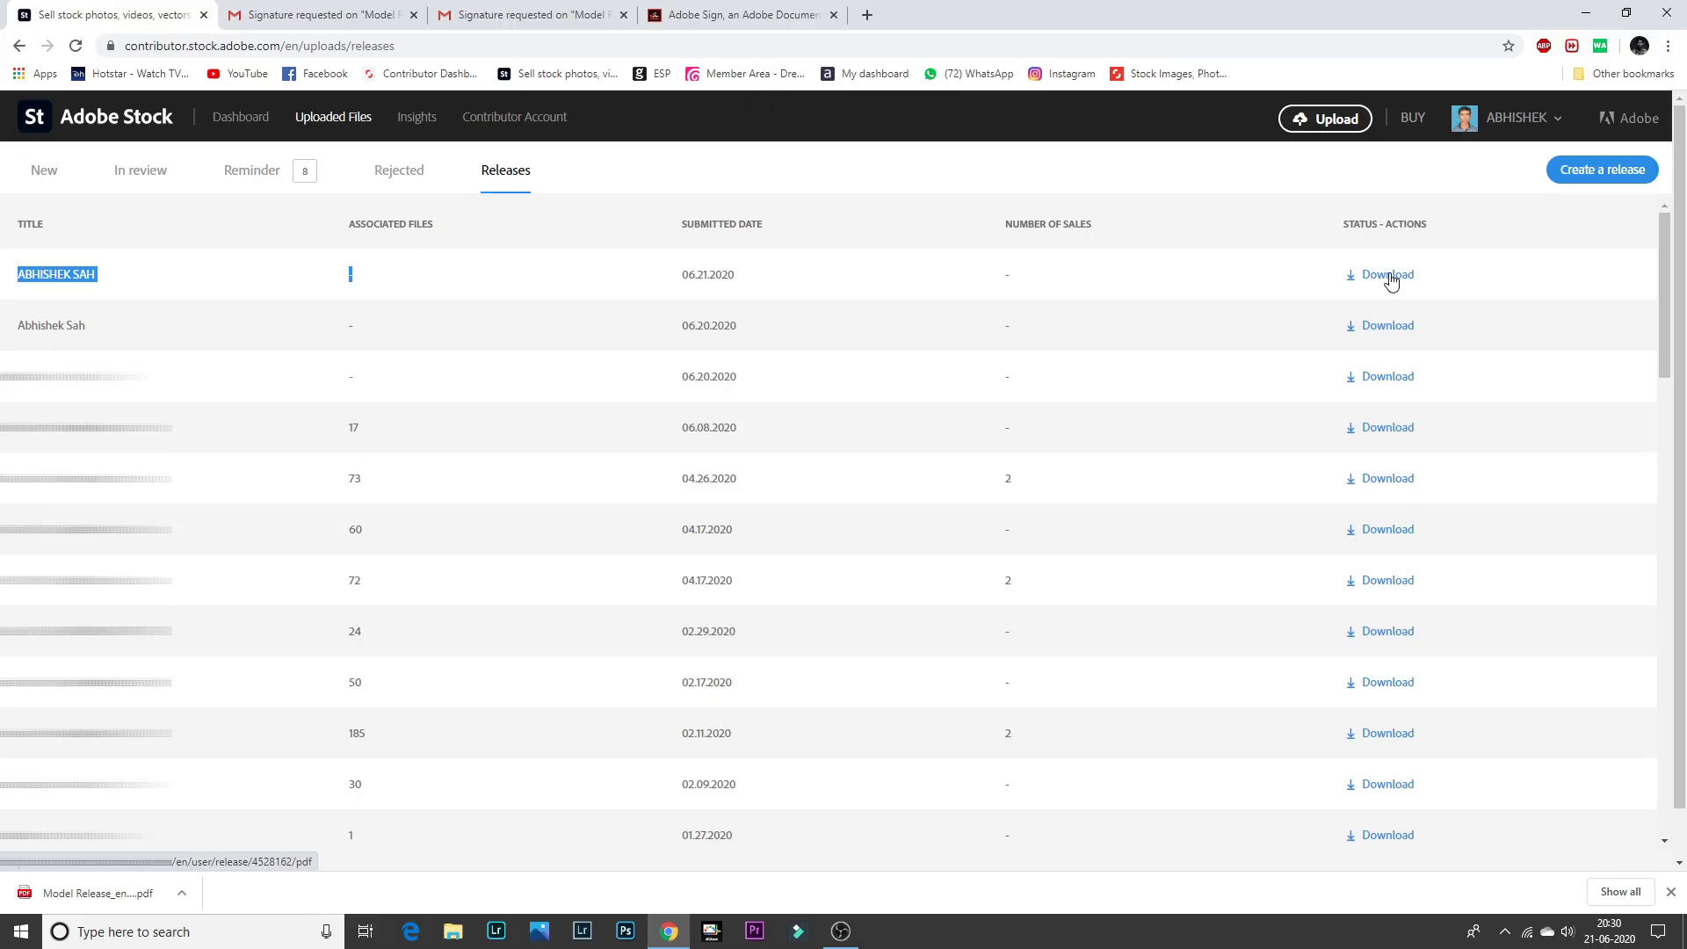